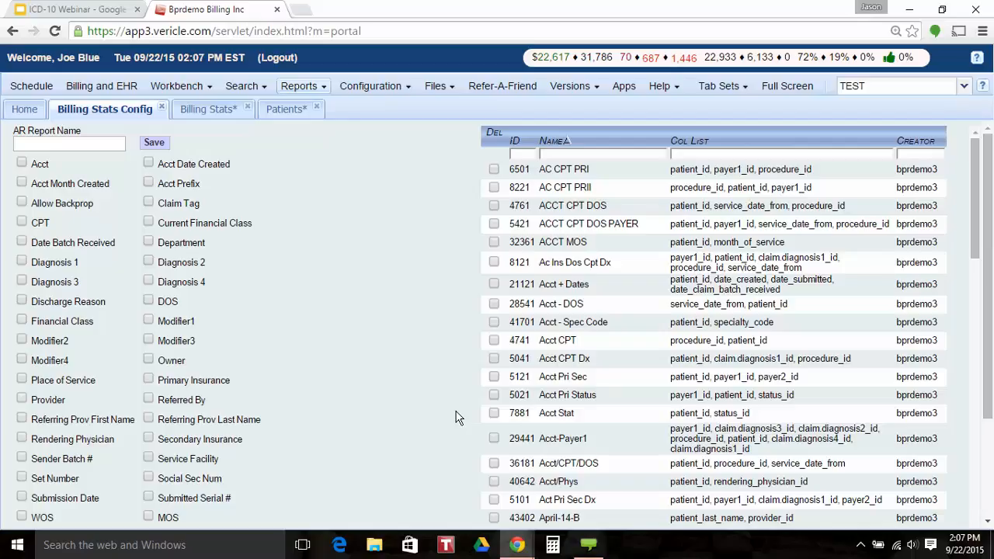
# - Sort the Billing Stats diagnosis report by number of claims in descending order and review it down to the totals row
pyautogui.click(223, 117)
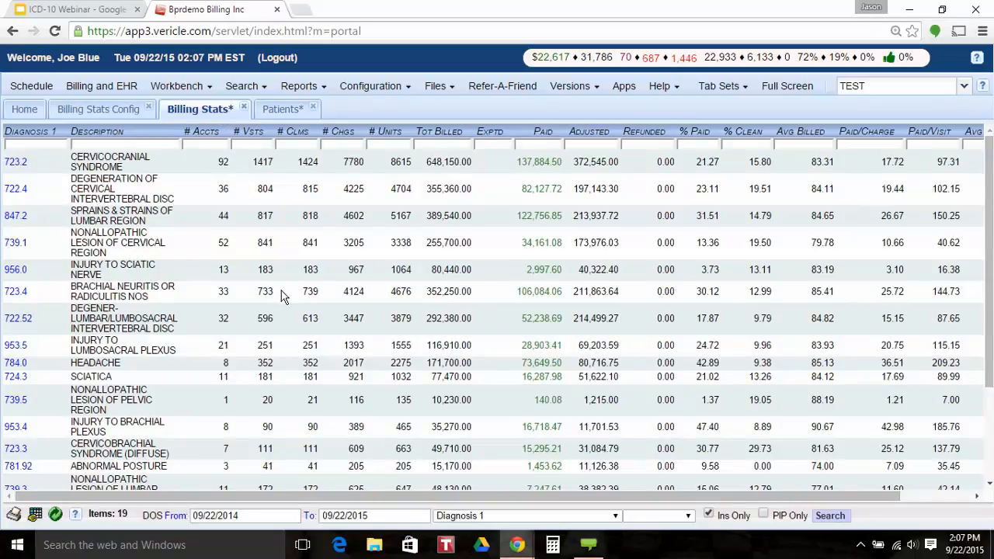
pyautogui.hotkey('ctrl', '+')
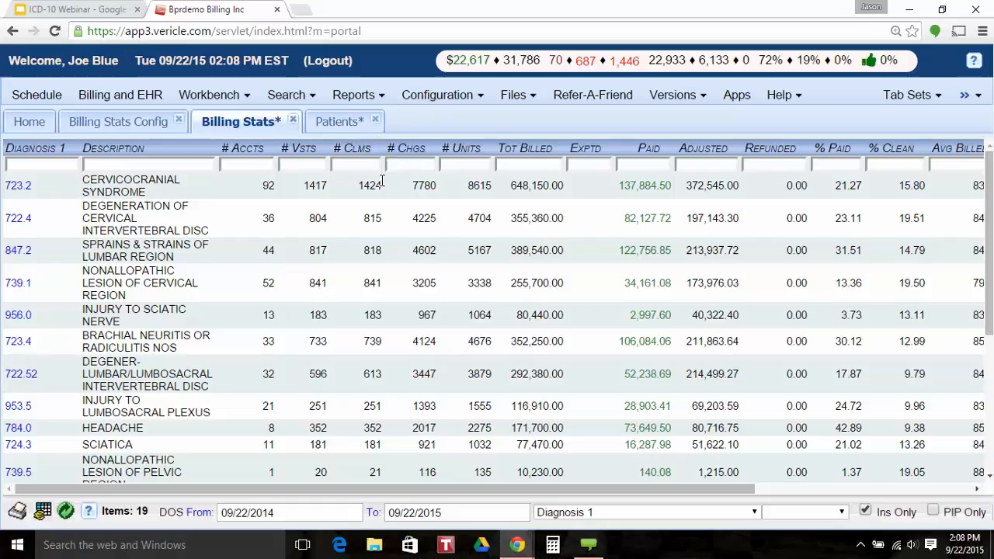
pyautogui.click(342, 149)
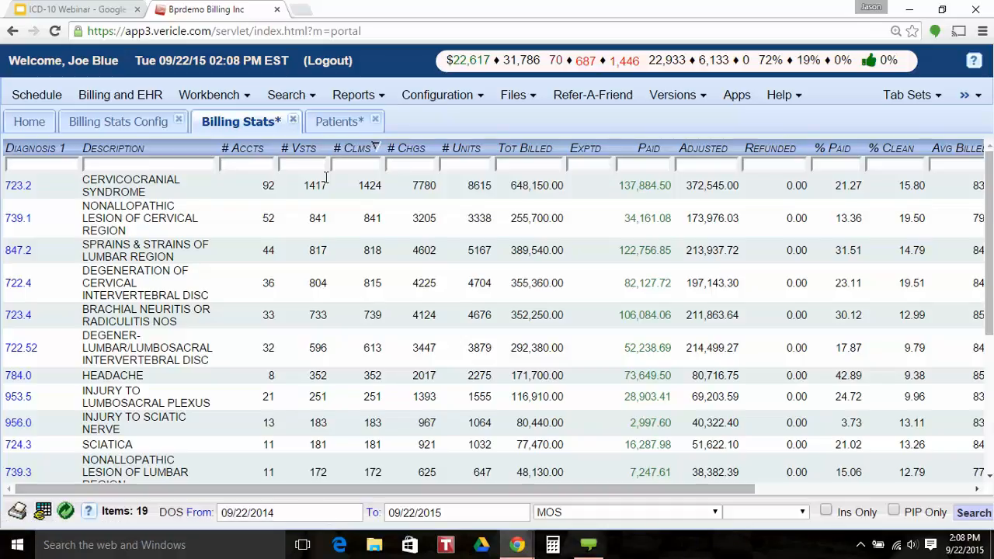
pyautogui.scroll(-5, 326, 177)
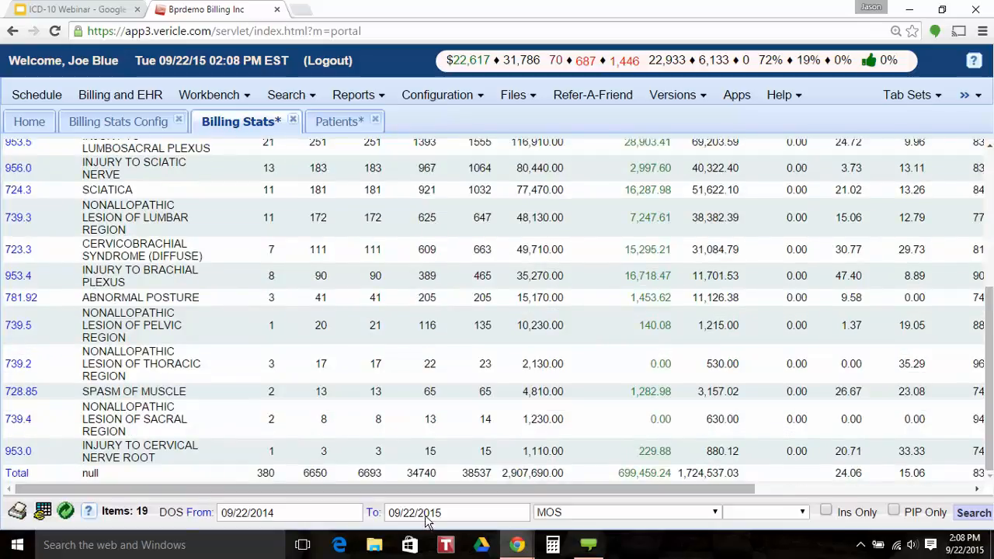
pyautogui.scroll(5, 414, 461)
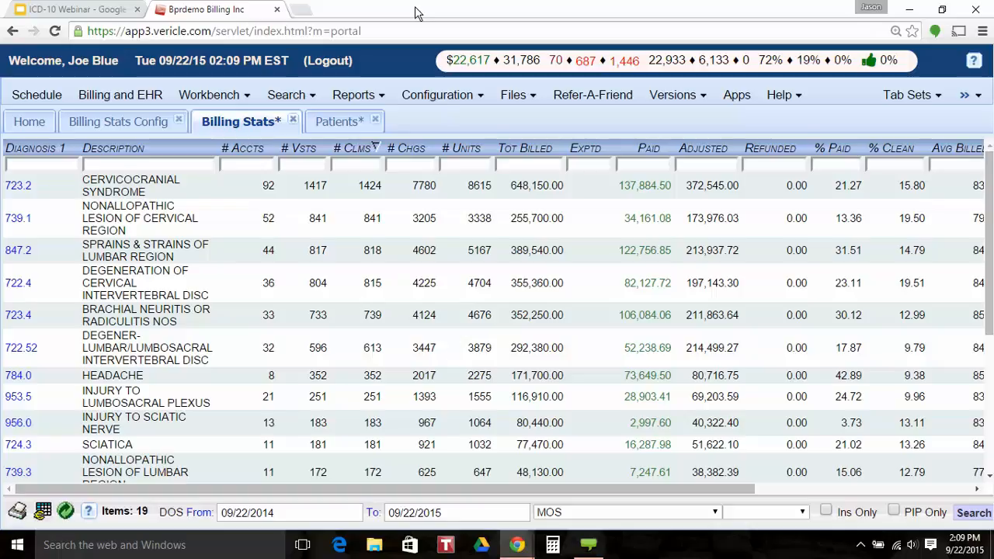
pyautogui.click(354, 94)
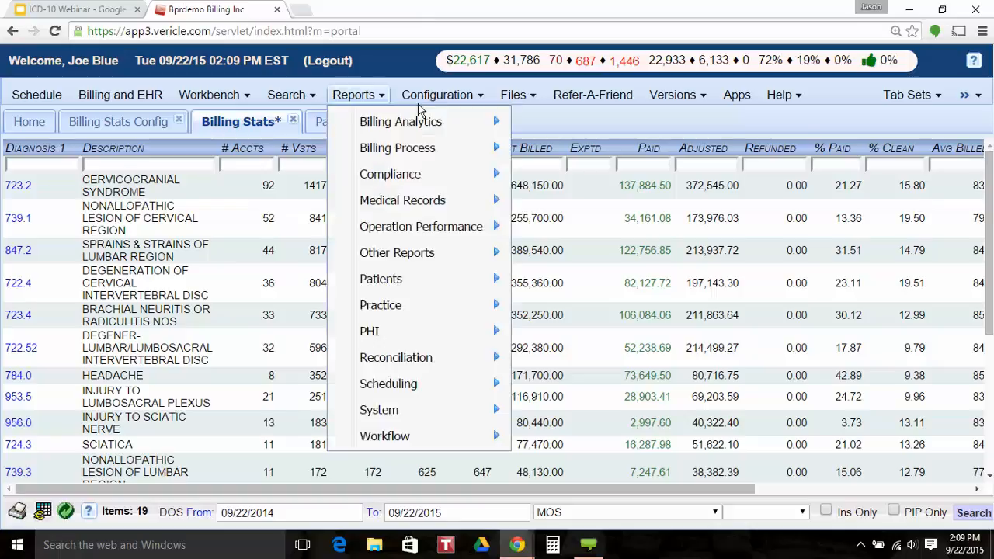
pyautogui.moveTo(426, 125)
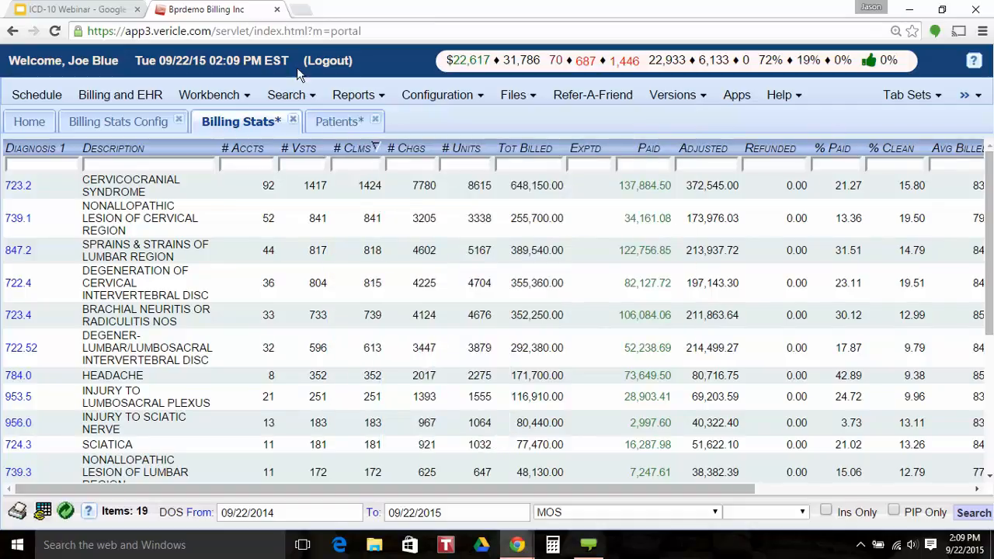
pyautogui.click(697, 512)
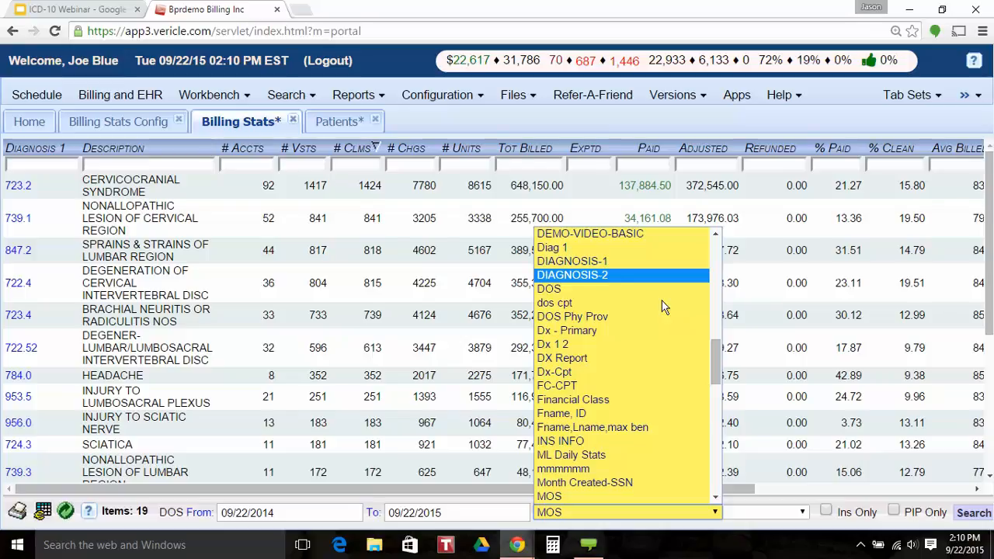
pyautogui.click(527, 148)
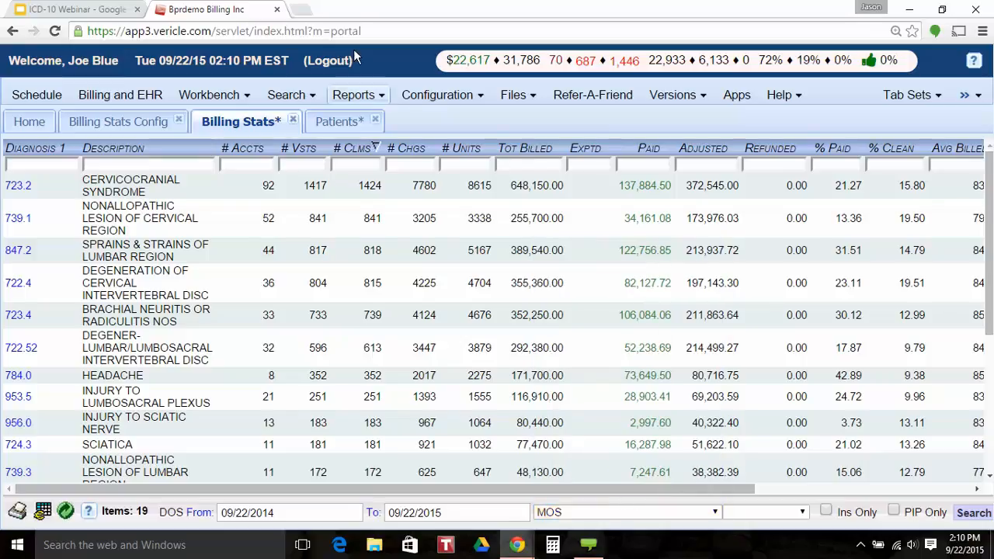
# - Open a new Billing Stats Config page, select the Diagnosis 1 column and enter Diagnosis-1 as the AR report name
pyautogui.click(358, 95)
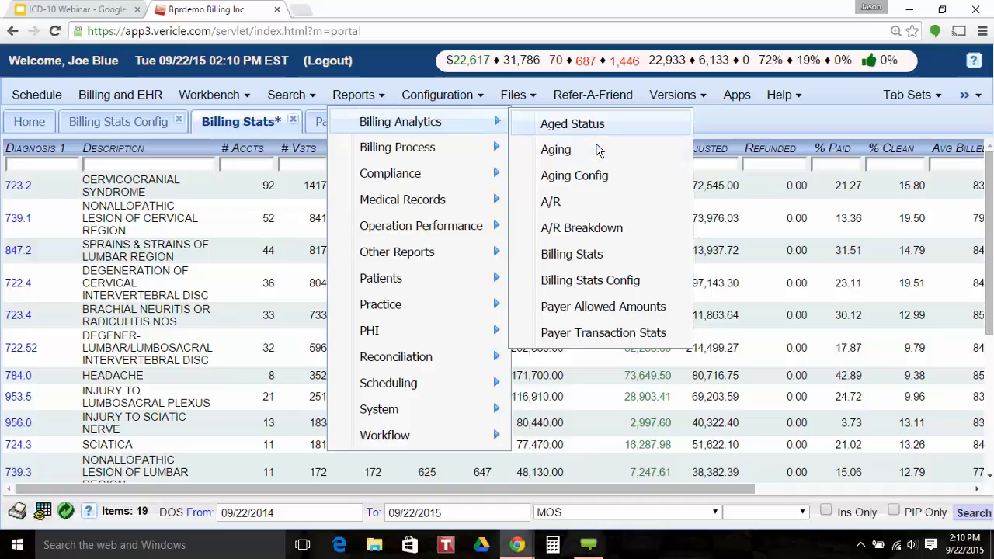
pyautogui.click(666, 304)
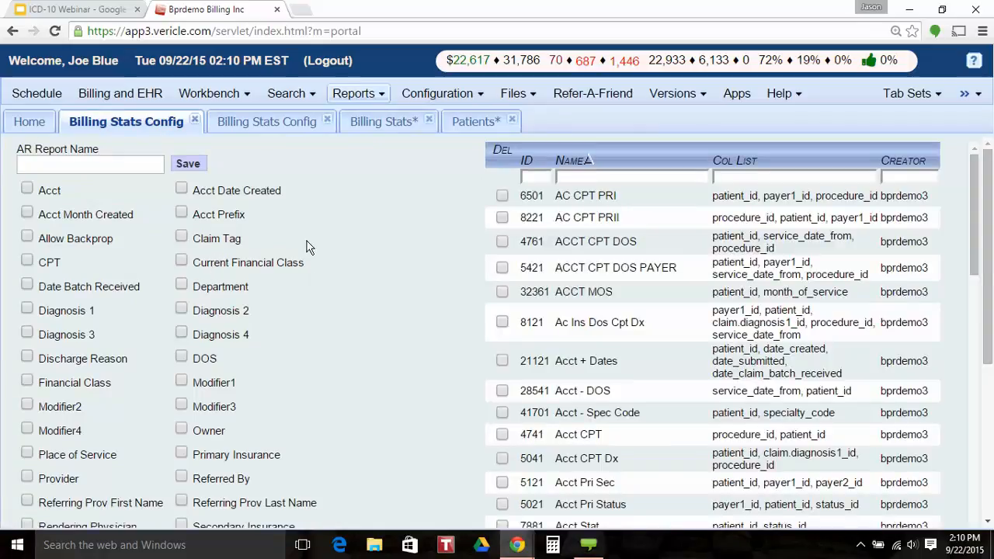
pyautogui.click(419, 127)
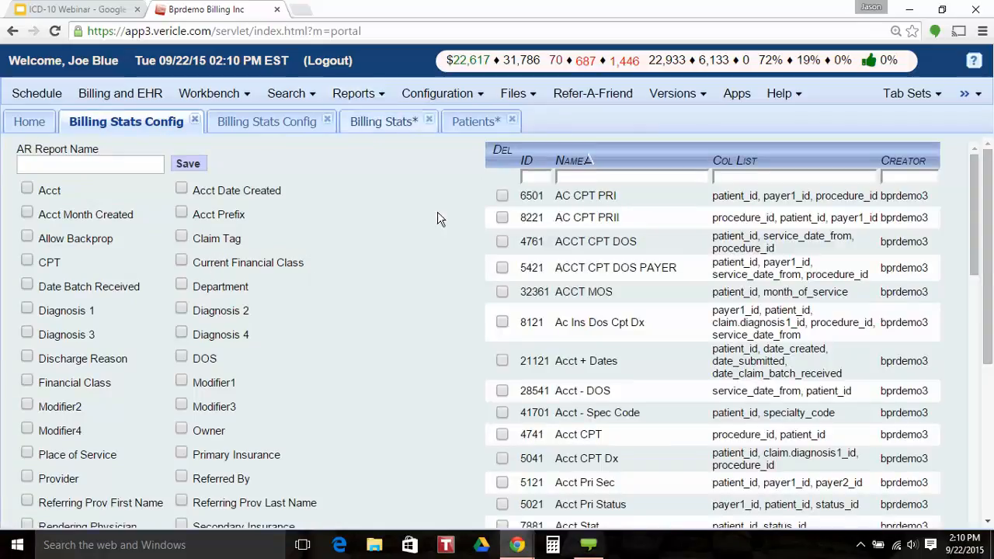
pyautogui.click(699, 513)
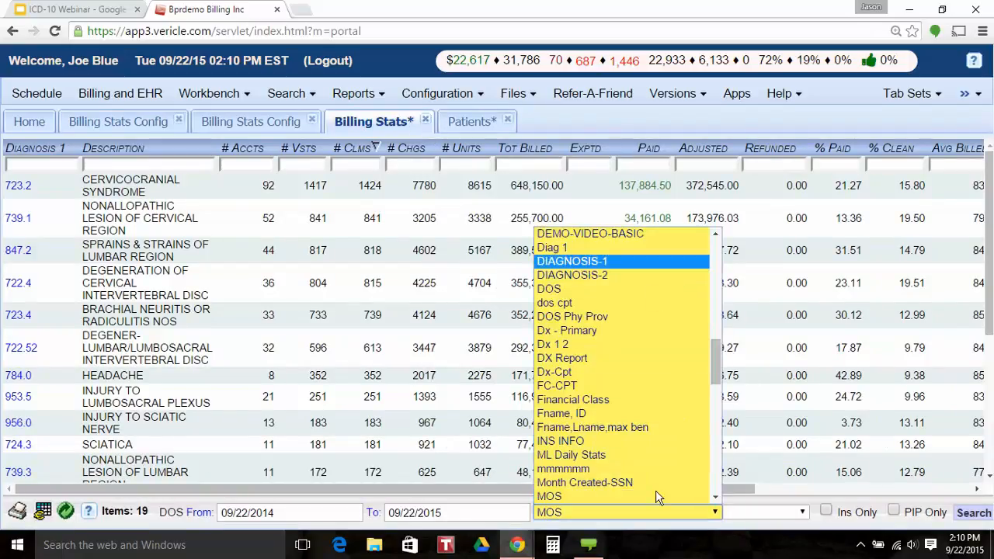
pyautogui.click(136, 129)
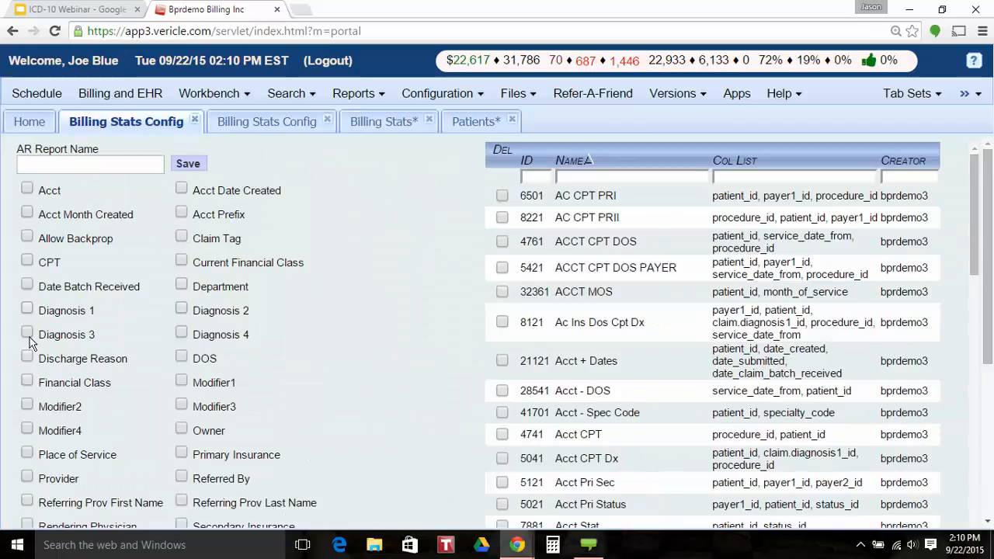
pyautogui.click(27, 308)
pyautogui.click(44, 166)
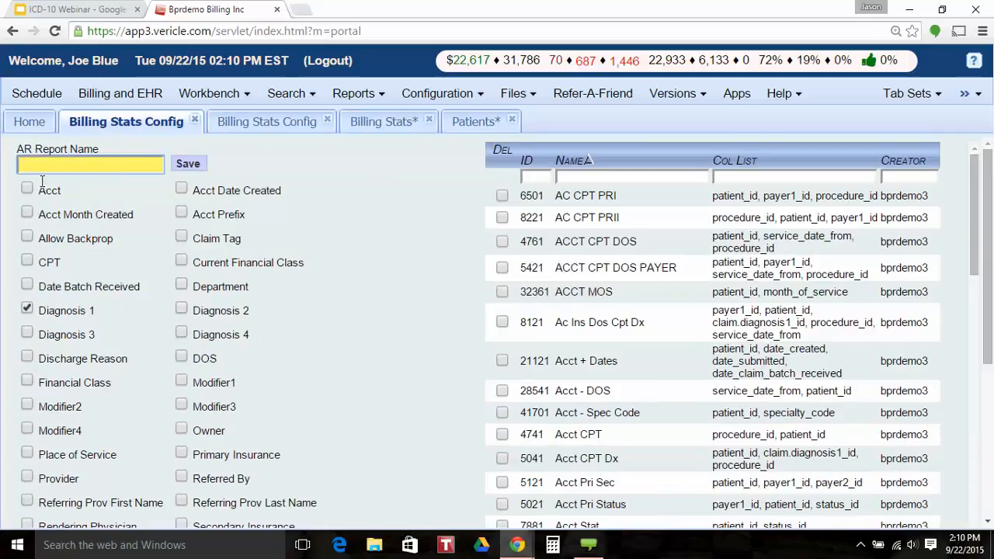
pyautogui.write('Diagnosis-1')
# - Refresh the Billing Stats page and look through its list of available report types, leaving the selection as it is
pyautogui.click(297, 132)
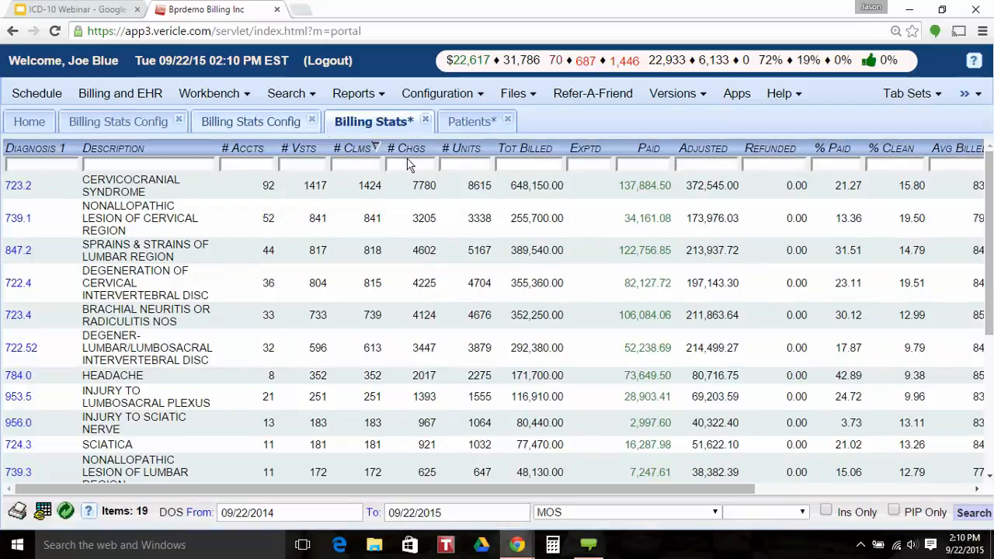
pyautogui.rightClick(359, 122)
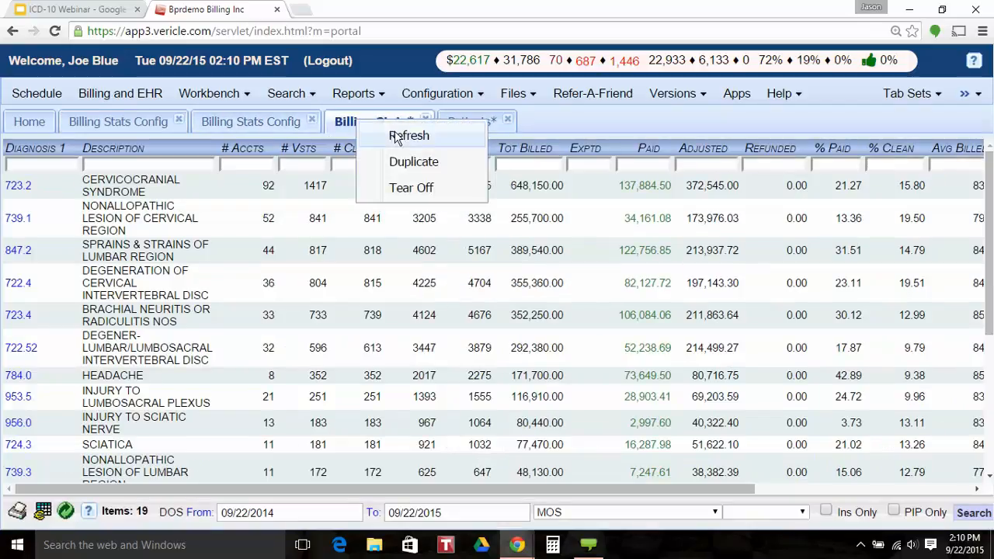
pyautogui.click(410, 135)
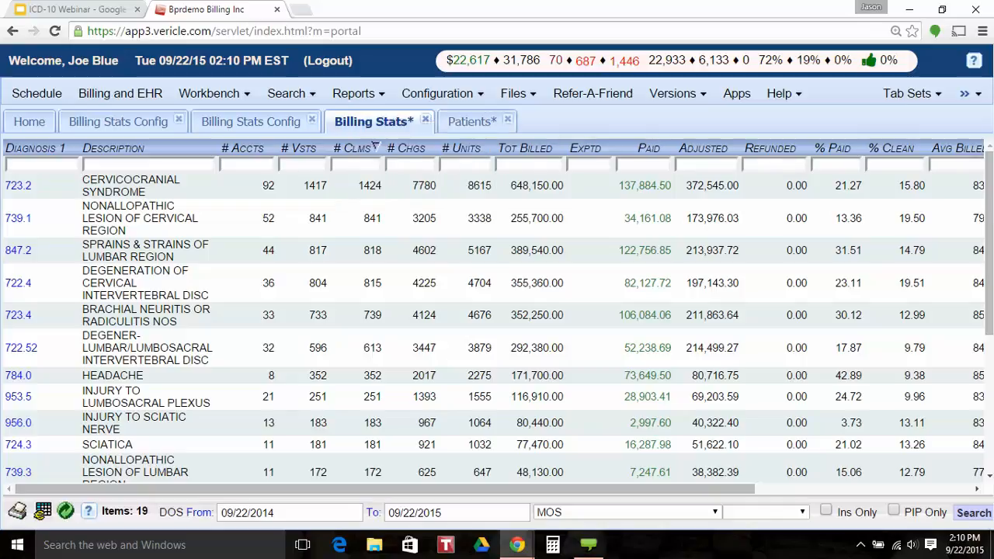
pyautogui.click(701, 512)
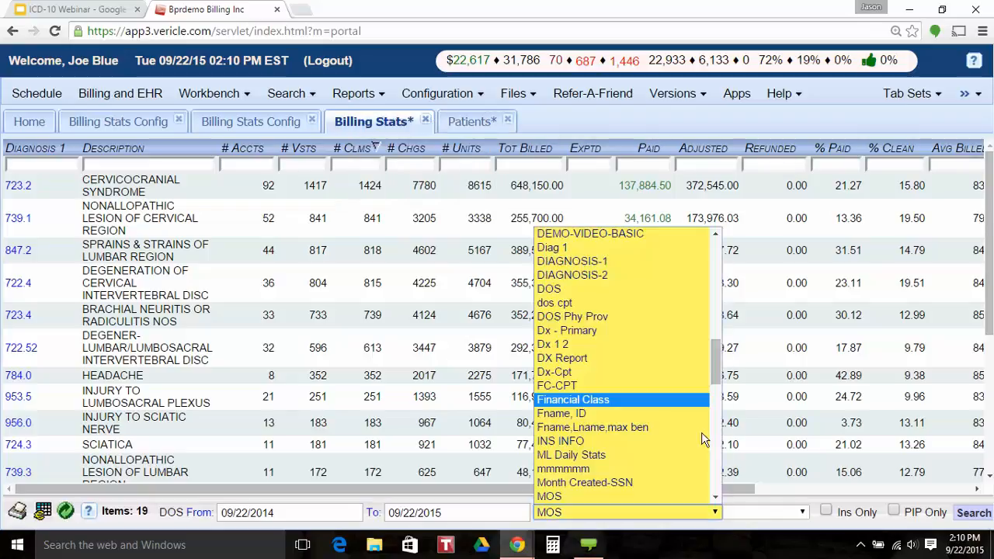
pyautogui.scroll(3, 703, 439)
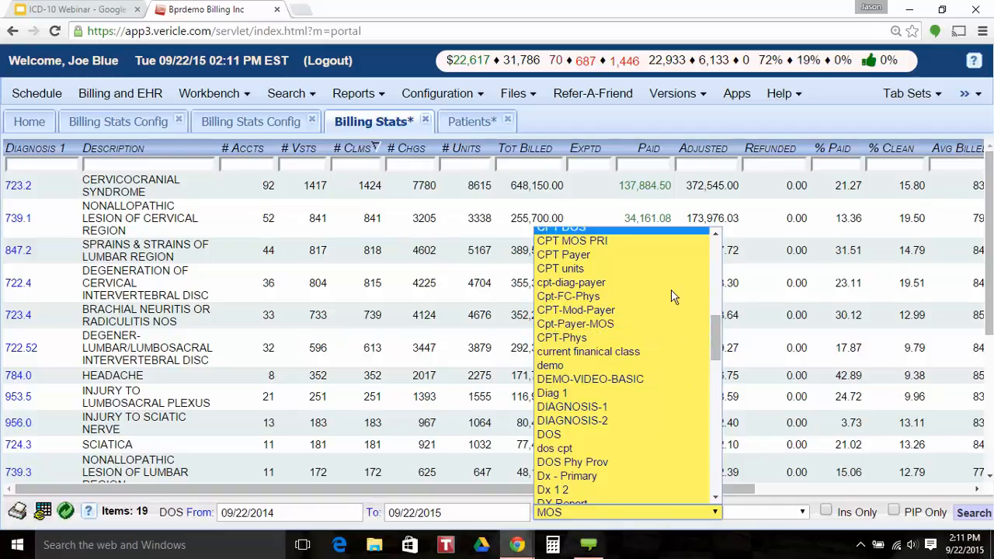
pyautogui.click(633, 133)
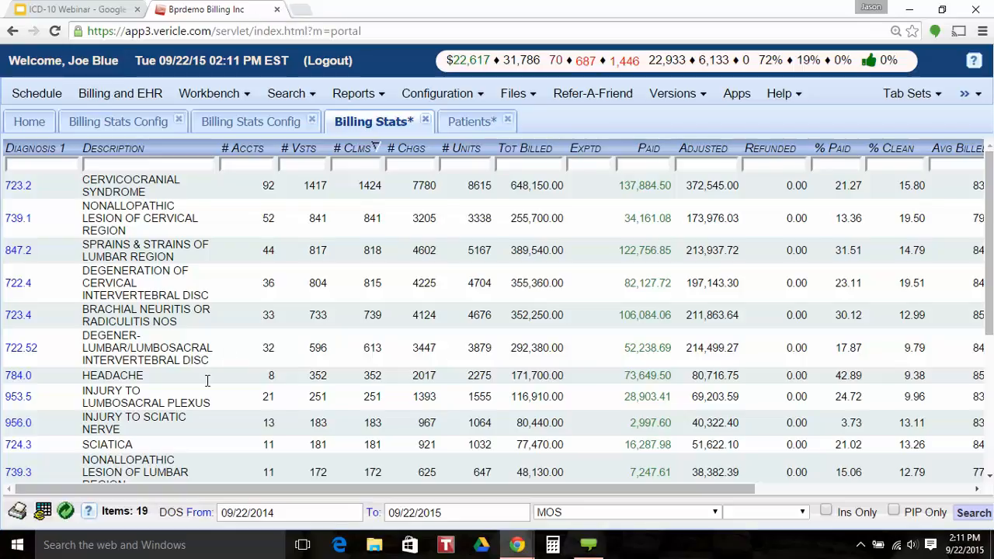
# - Examine the most frequently billed diagnosis codes in the Billing Stats table, through to the totals row
pyautogui.scroll(-3, 217, 373)
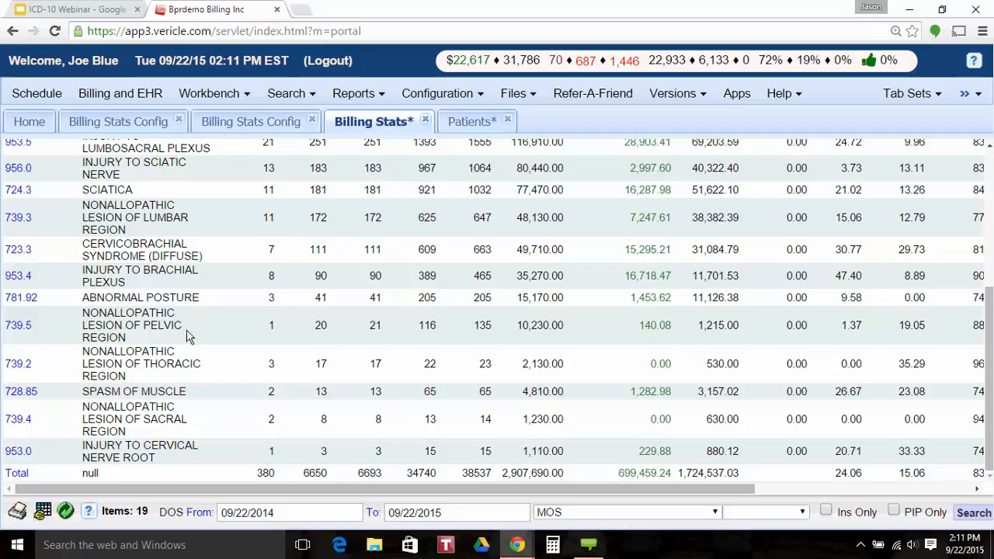
pyautogui.scroll(3, 187, 336)
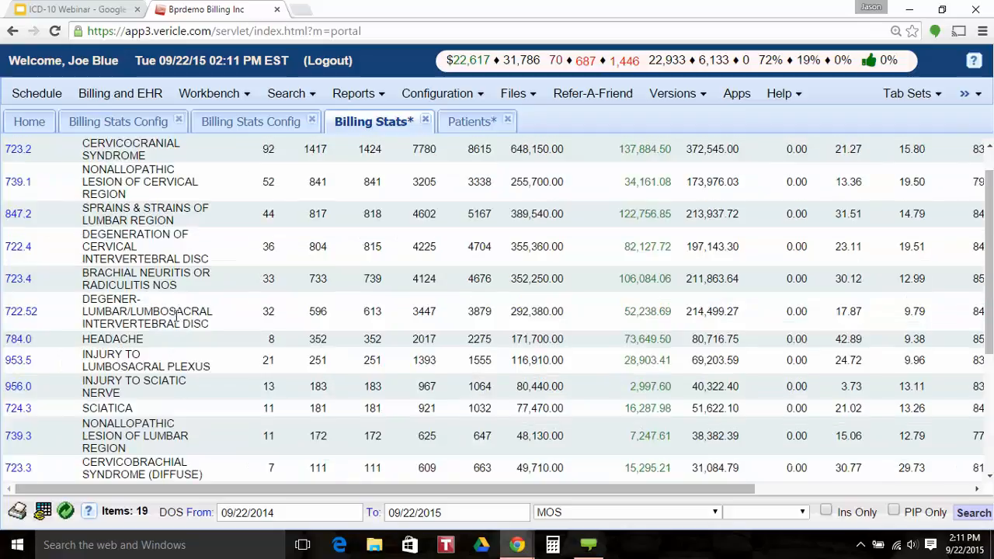
pyautogui.scroll(1, 177, 314)
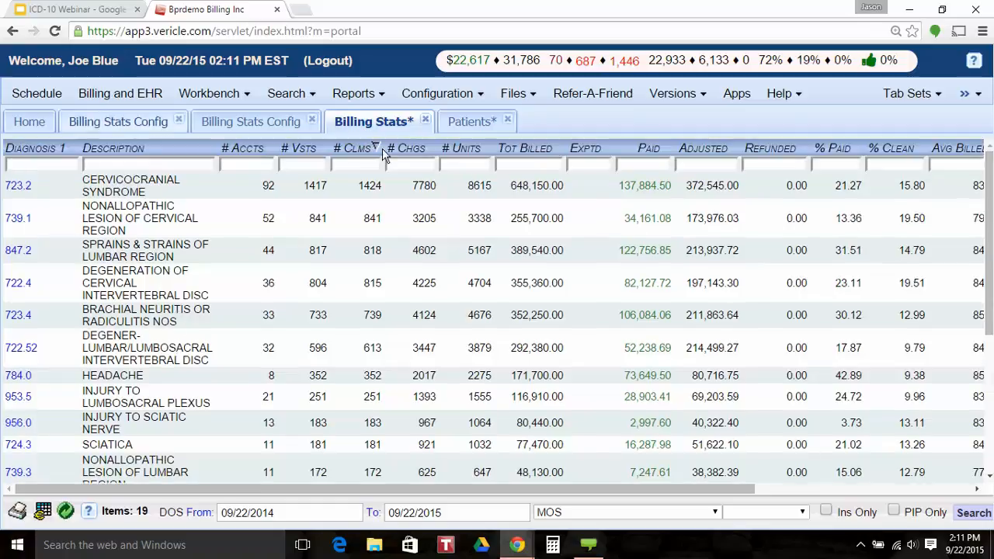
# - Check the agenda slide of the ICD-10 webinar presentation and return to the patient's visit in the billing portal
pyautogui.click(78, 9)
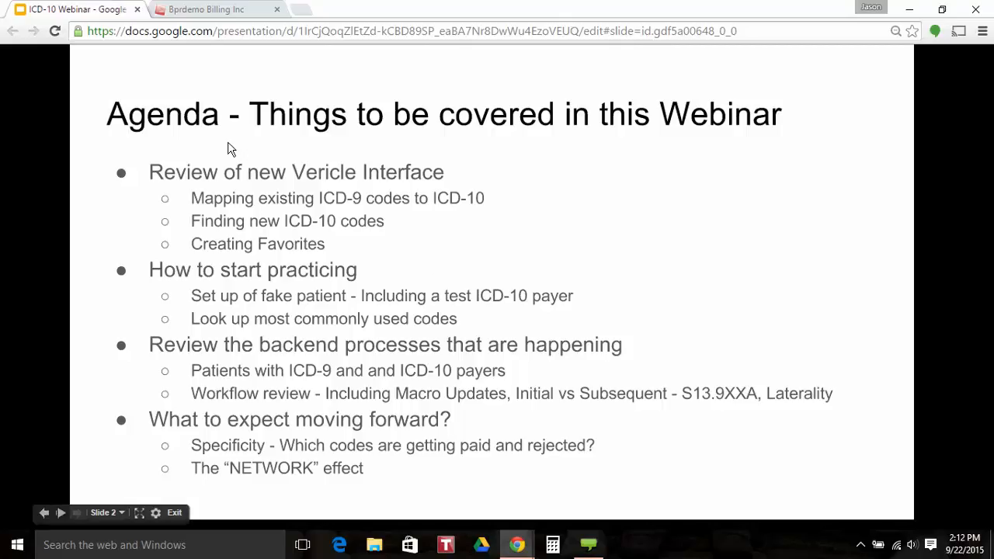
pyautogui.click(271, 9)
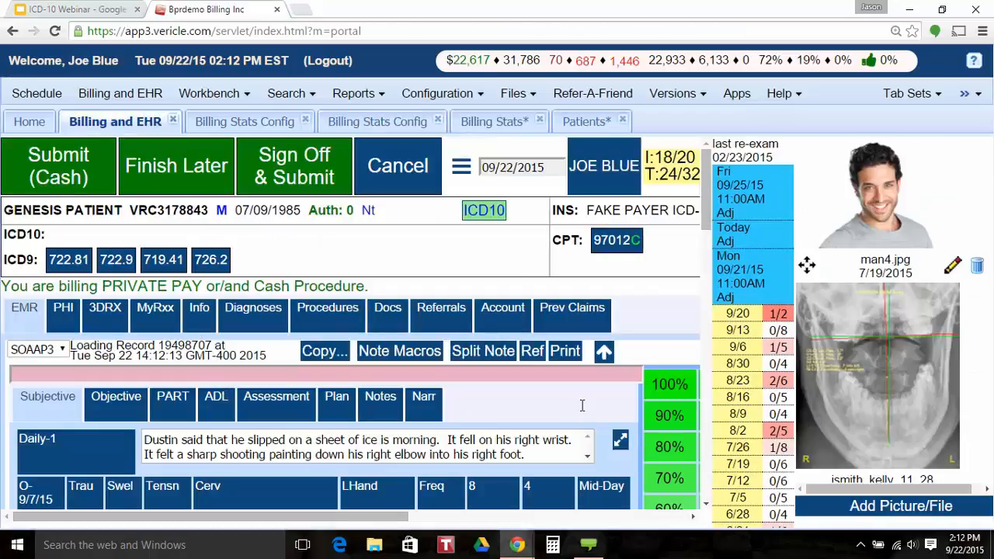
pyautogui.hotkey('ctrl', '-')
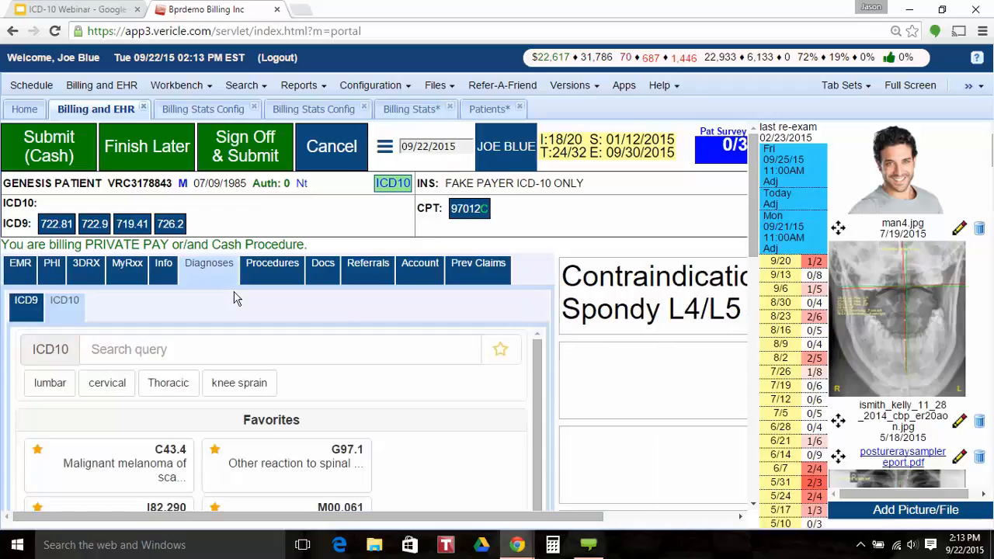
# - Inspect the Assessment section of the patient's EMR note, including the code categories of a Diagnosis field, and close the picker
pyautogui.click(20, 264)
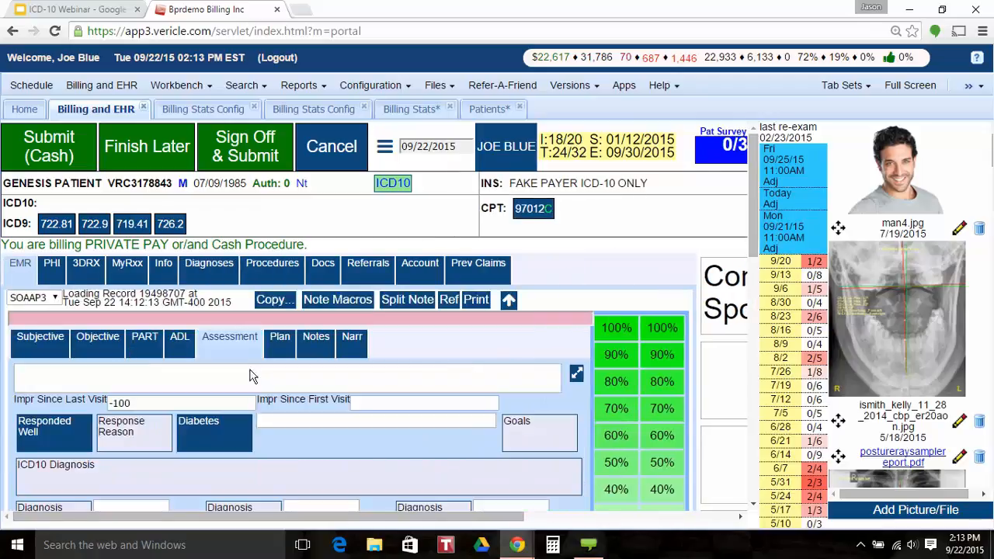
pyautogui.scroll(-3, 251, 373)
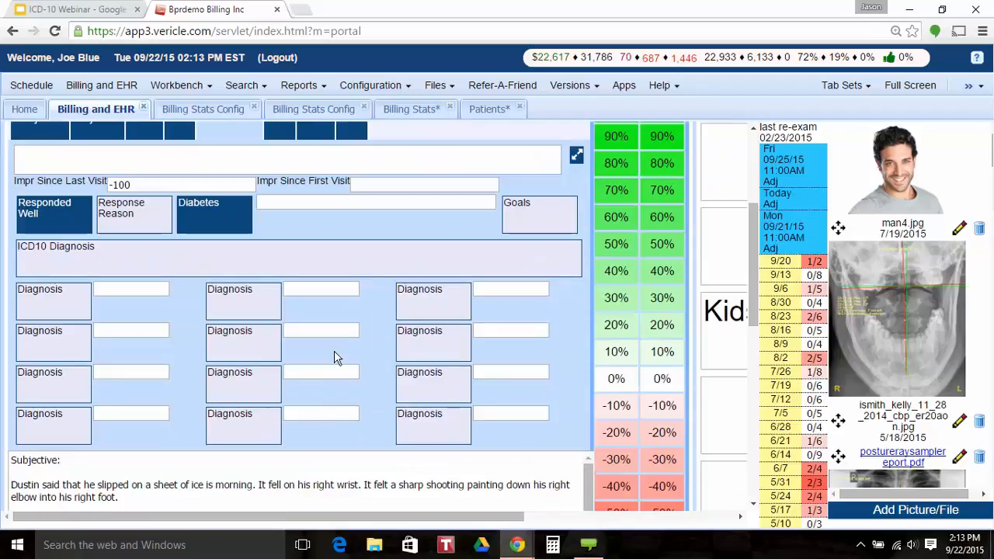
pyautogui.click(42, 330)
pyautogui.click(42, 352)
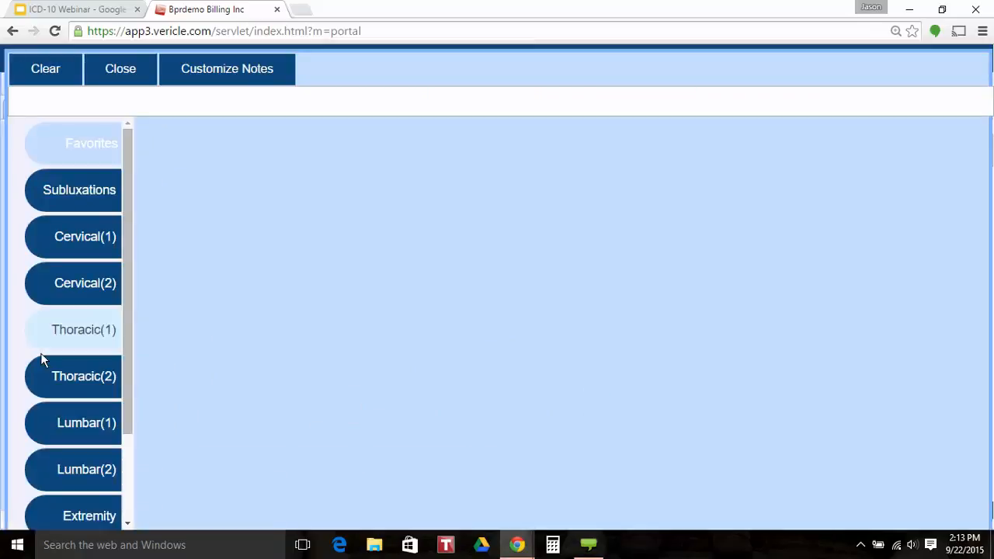
pyautogui.click(121, 70)
pyautogui.scroll(1, 239, 348)
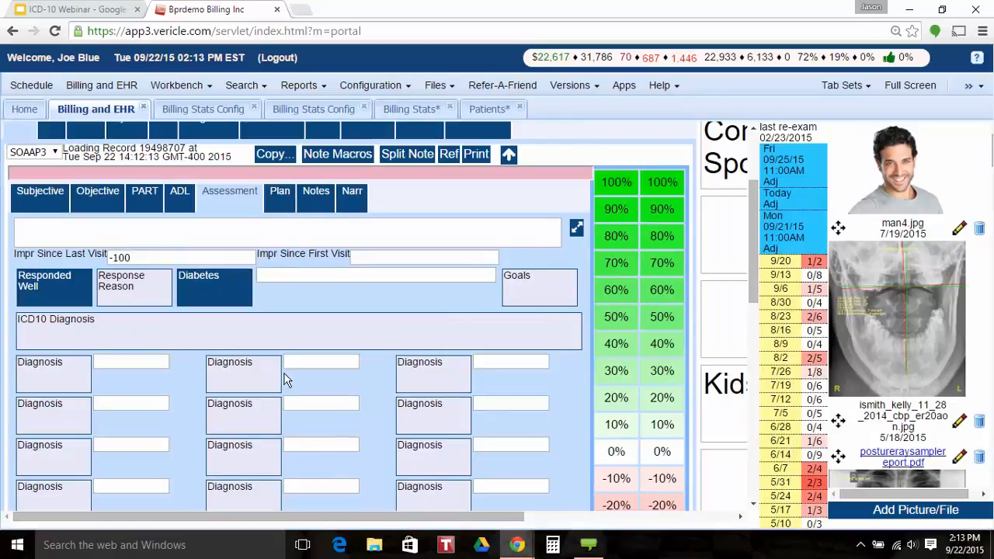
pyautogui.scroll(2, 285, 378)
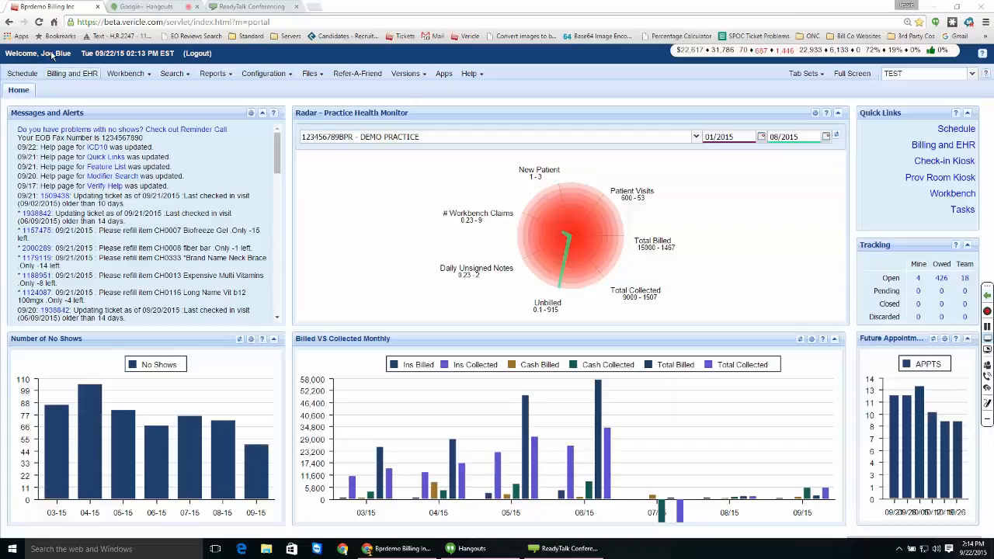
# - Open the checked-in test patient's visit from the Billing and EHR list to view the ICD9 to ICD10 mapping
pyautogui.click(71, 73)
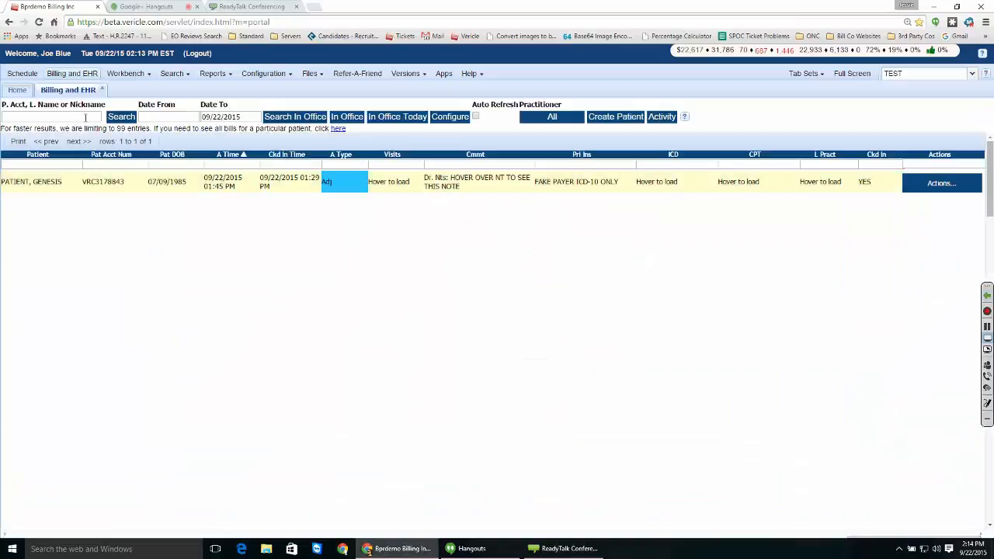
pyautogui.click(222, 180)
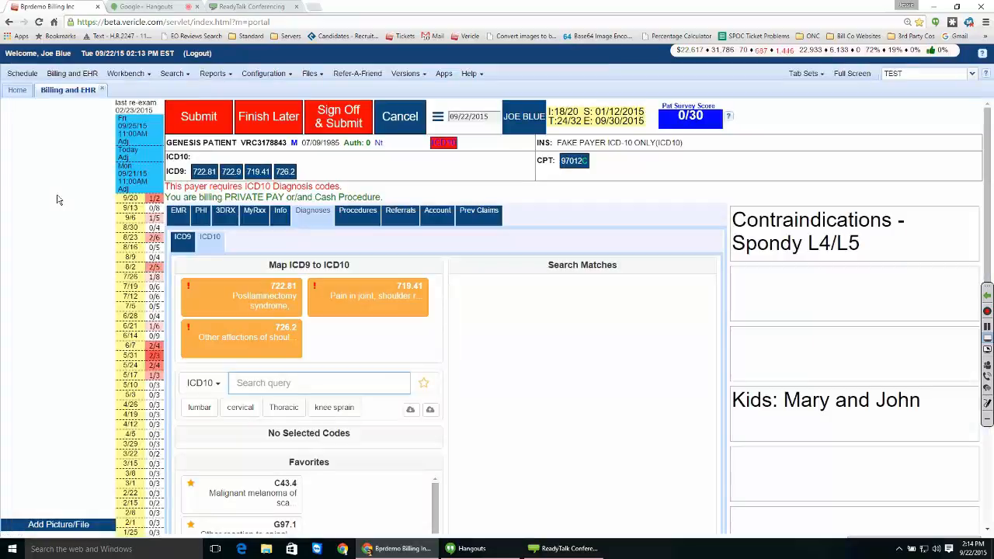
pyautogui.hotkey('ctrl', '+')
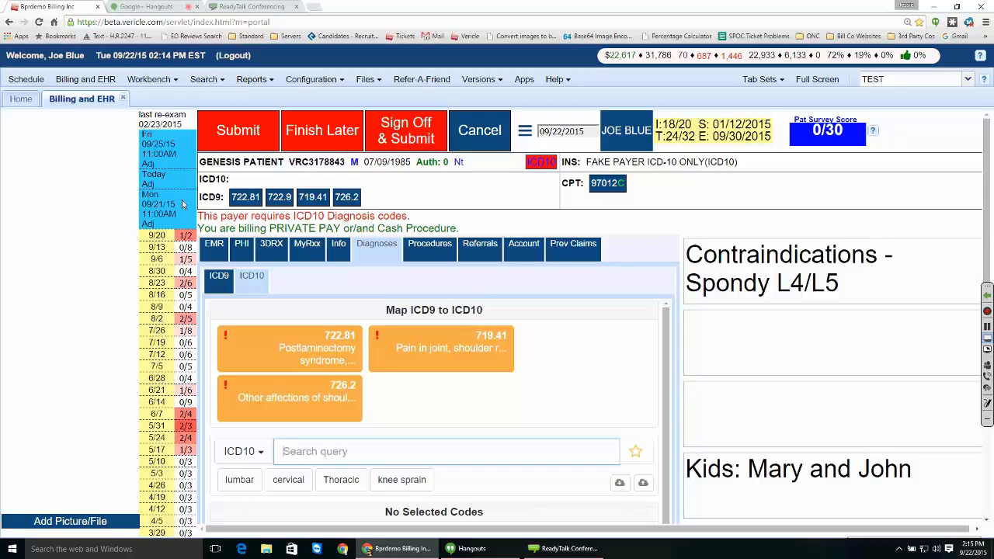
# - Run the saved lumbar search in the ICD10 code picker and look through the matching codes and the details of G97.1
pyautogui.click(158, 186)
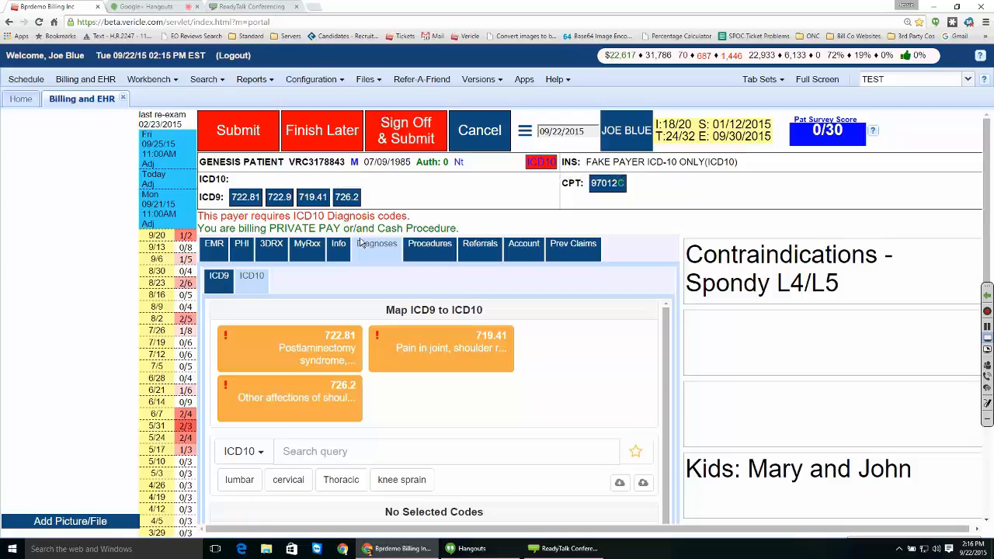
pyautogui.click(154, 184)
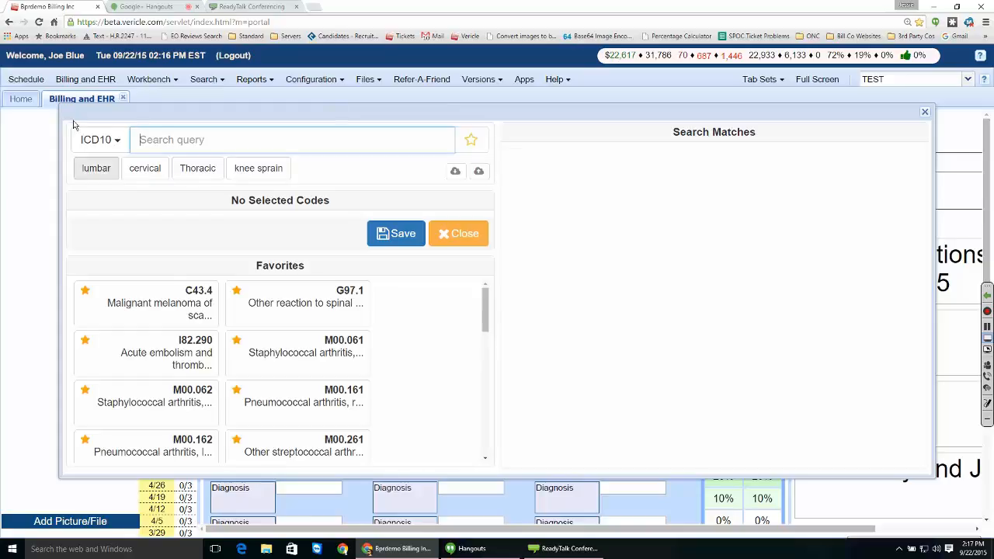
pyautogui.click(97, 168)
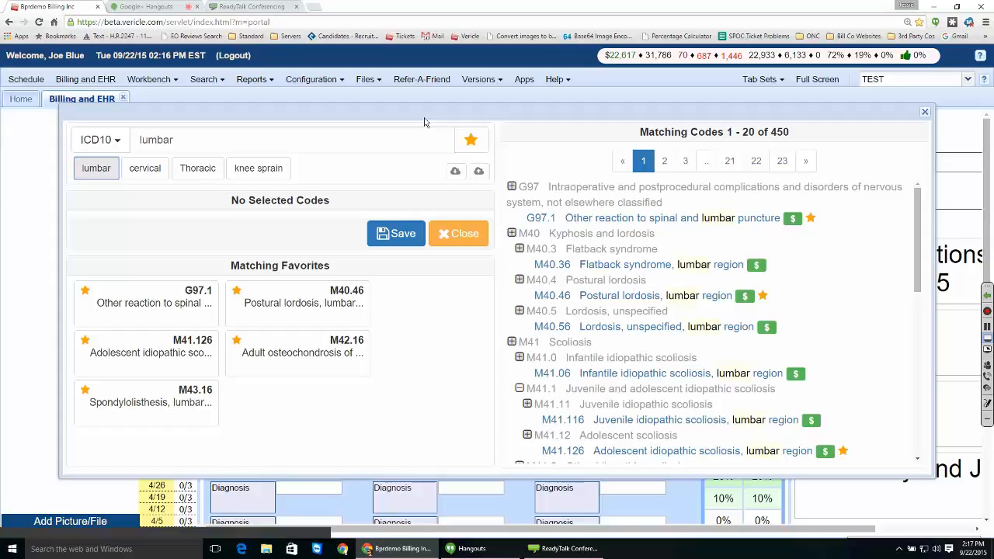
pyautogui.scroll(-5, 517, 199)
pyautogui.scroll(3, 548, 210)
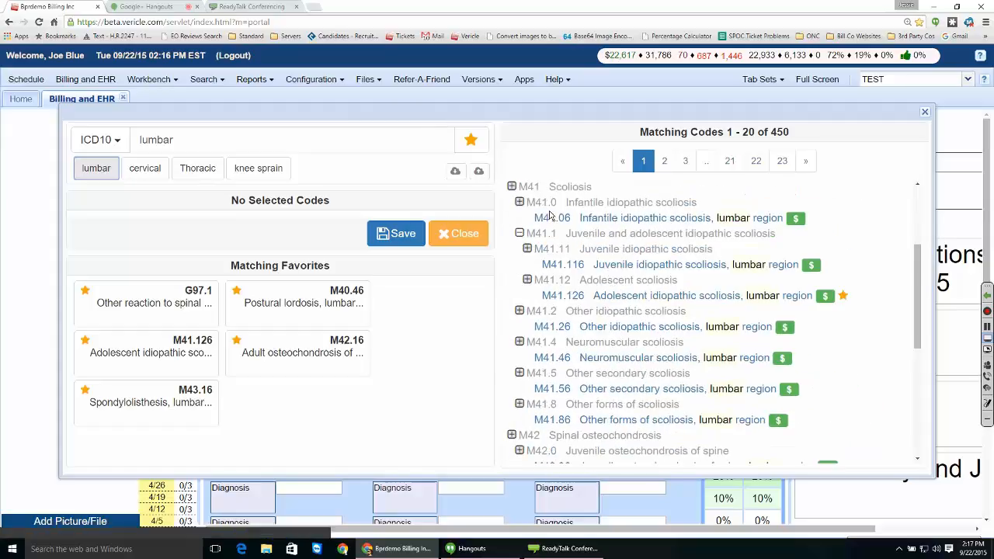
pyautogui.scroll(2, 549, 214)
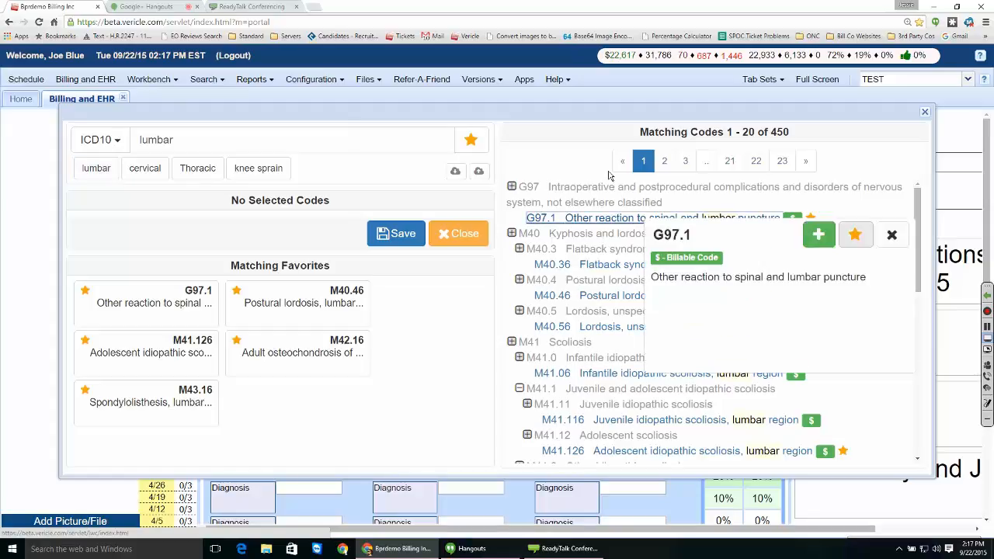
pyautogui.click(856, 235)
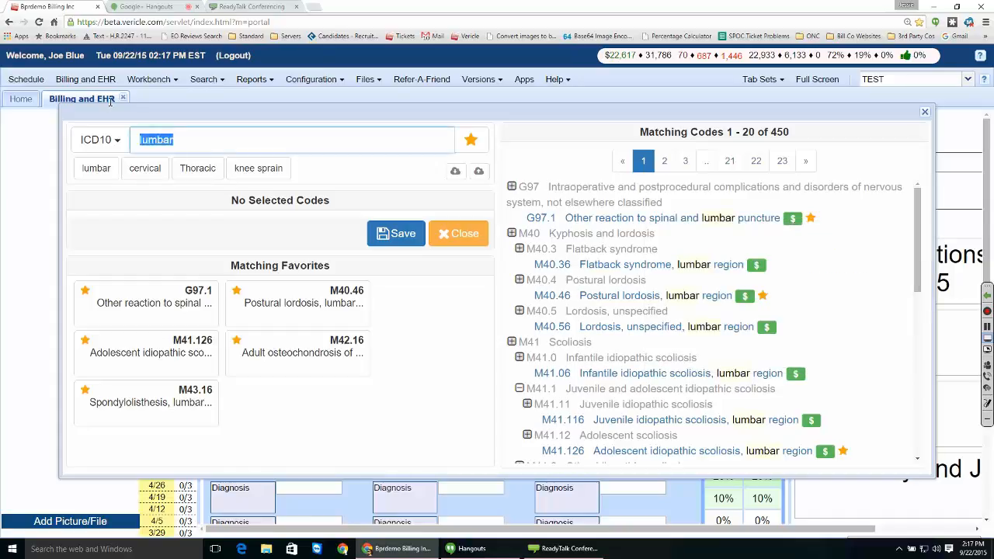
# - Clear the search, save favorite code G97.1 as the assessment's ICD10 diagnosis, and copy the Assessment and Plan codes into the visit
pyautogui.press('BackSpace')
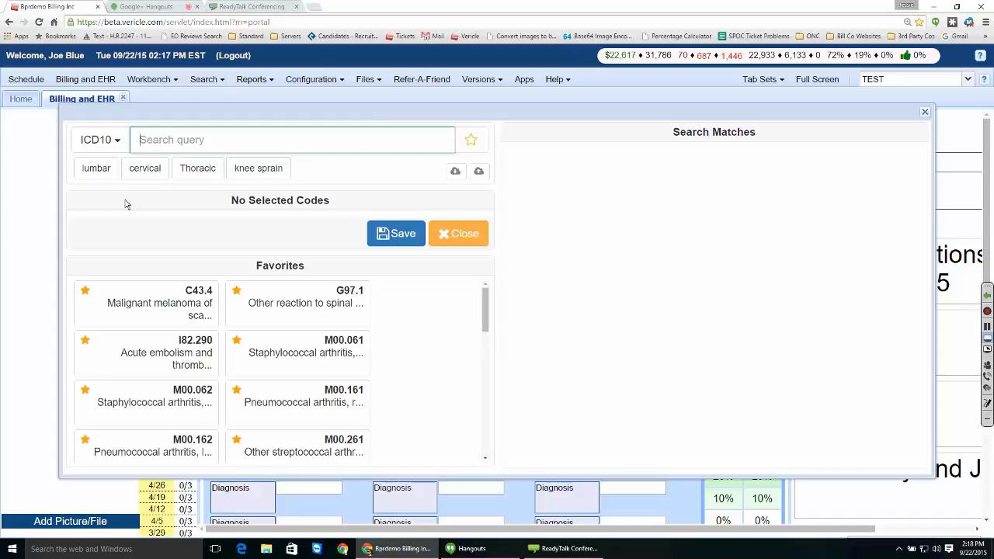
pyautogui.doubleClick(184, 191)
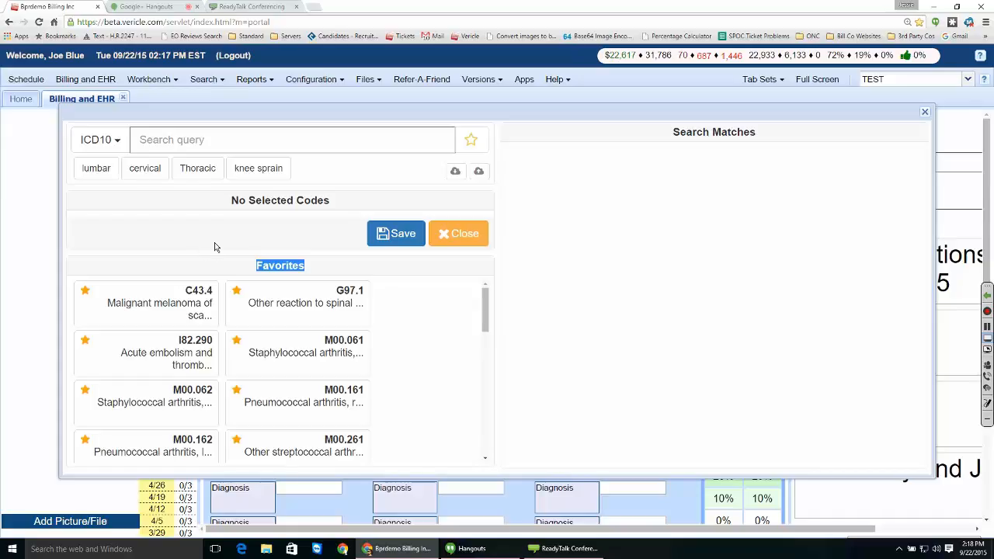
pyautogui.click(277, 307)
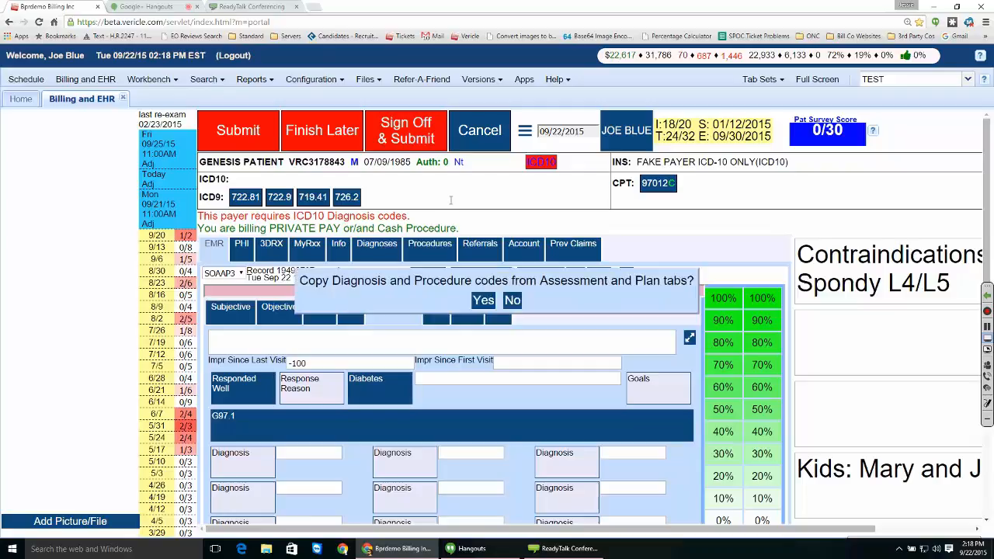
pyautogui.click(483, 300)
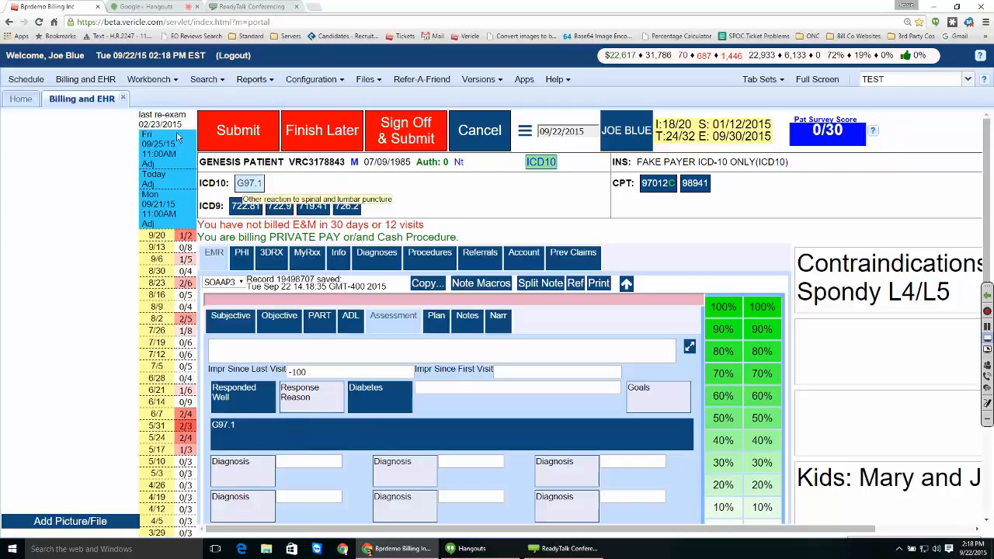
# - Reopen the assessment's ICD10 code picker, rerun the saved lumbar search, and review G97.1's details and the first page of matching codes
pyautogui.click(278, 316)
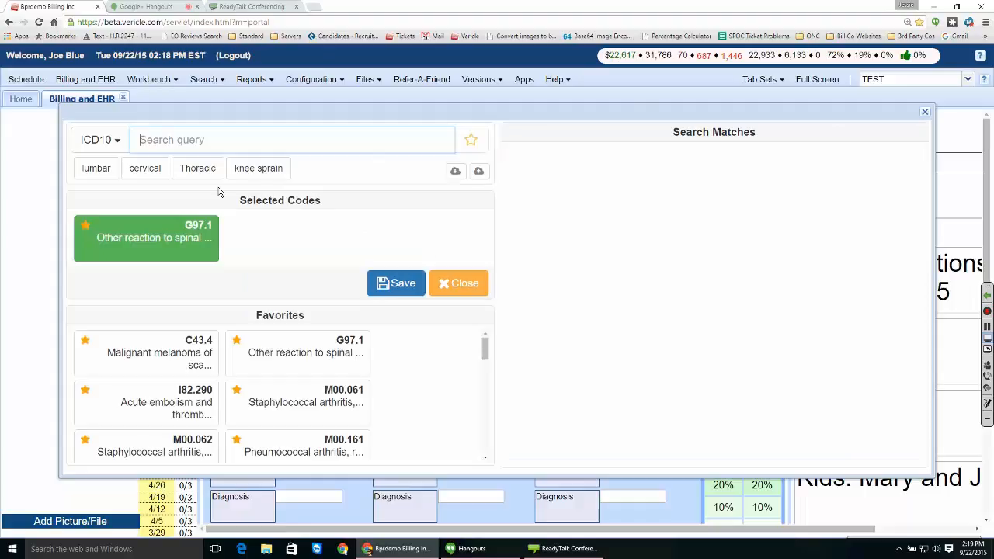
pyautogui.click(96, 168)
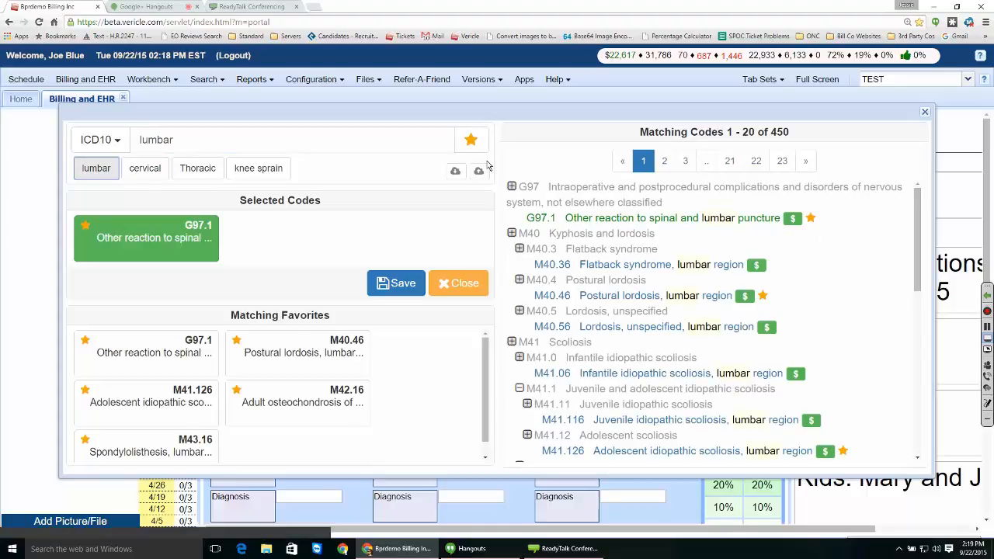
pyautogui.click(590, 218)
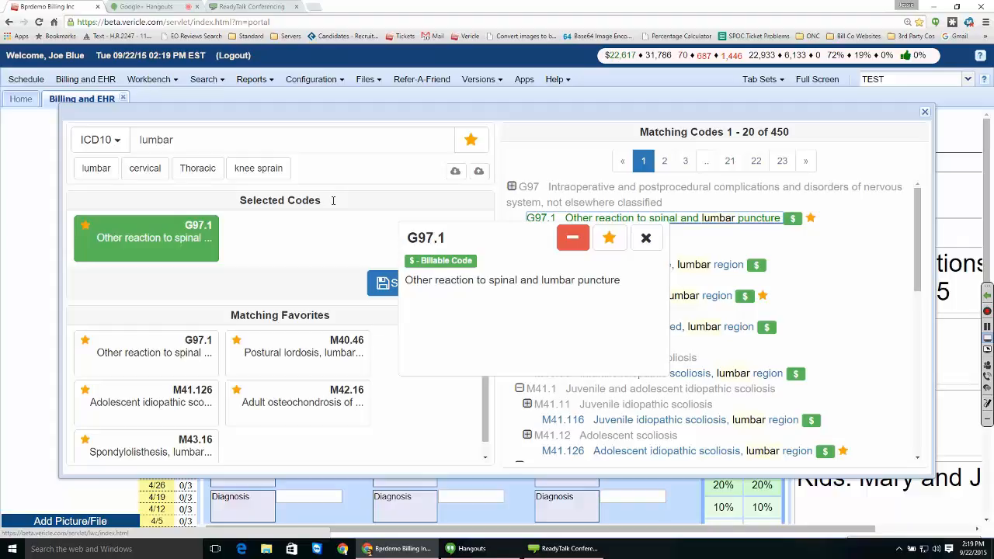
pyautogui.click(647, 241)
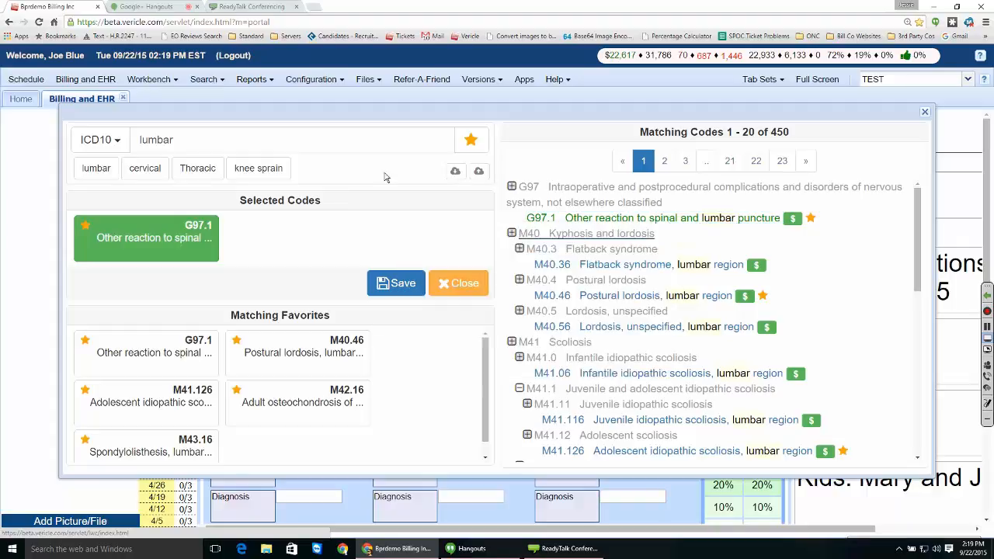
pyautogui.scroll(-7, 633, 334)
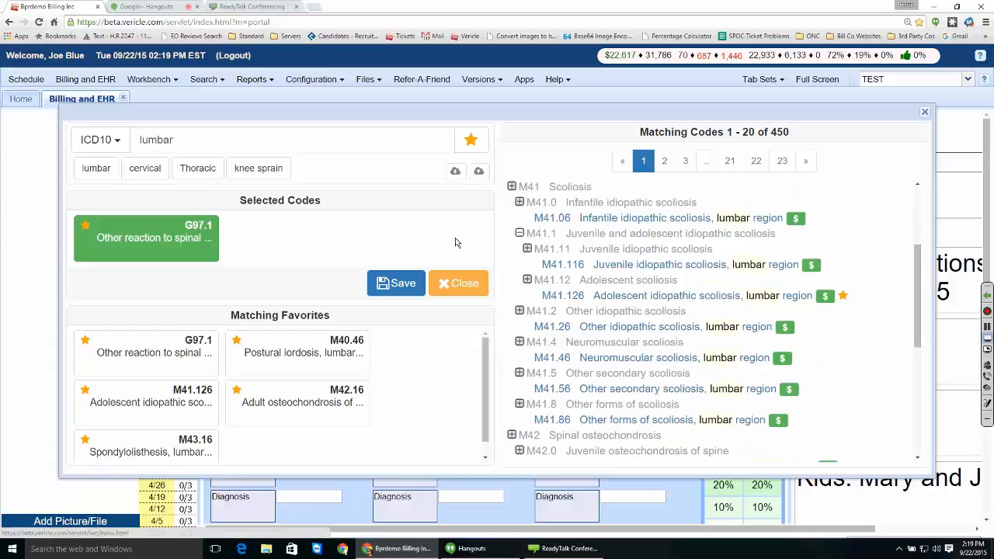
pyautogui.scroll(-2, 633, 334)
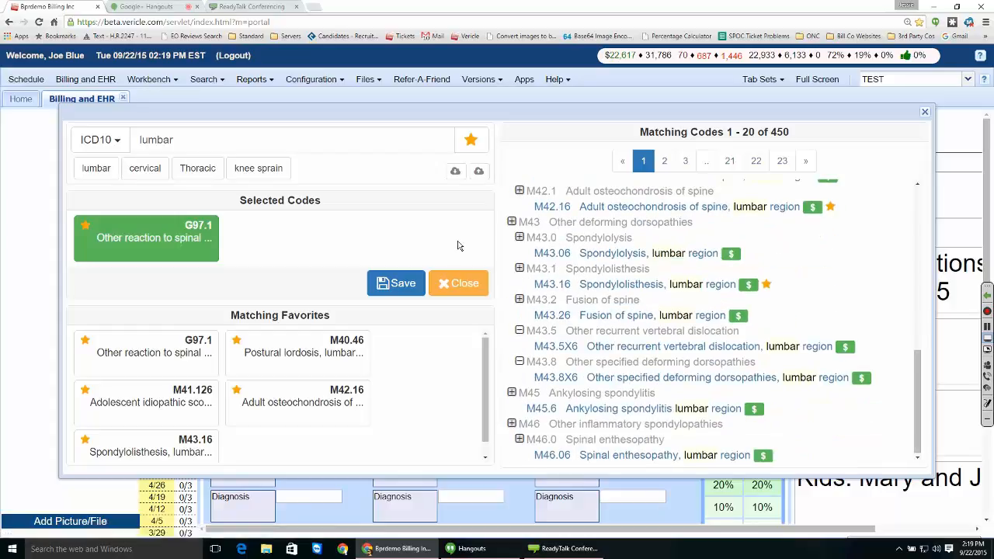
pyautogui.scroll(9, 645, 373)
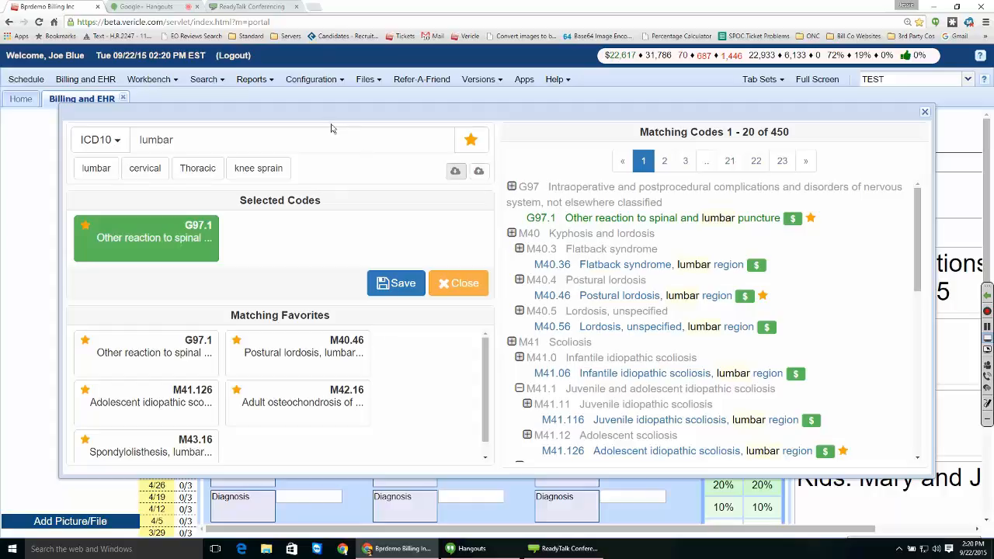
# - Inspect the Favorites Export options with Share With Practice selected, including the share tag, and close them without exporting
pyautogui.click(456, 171)
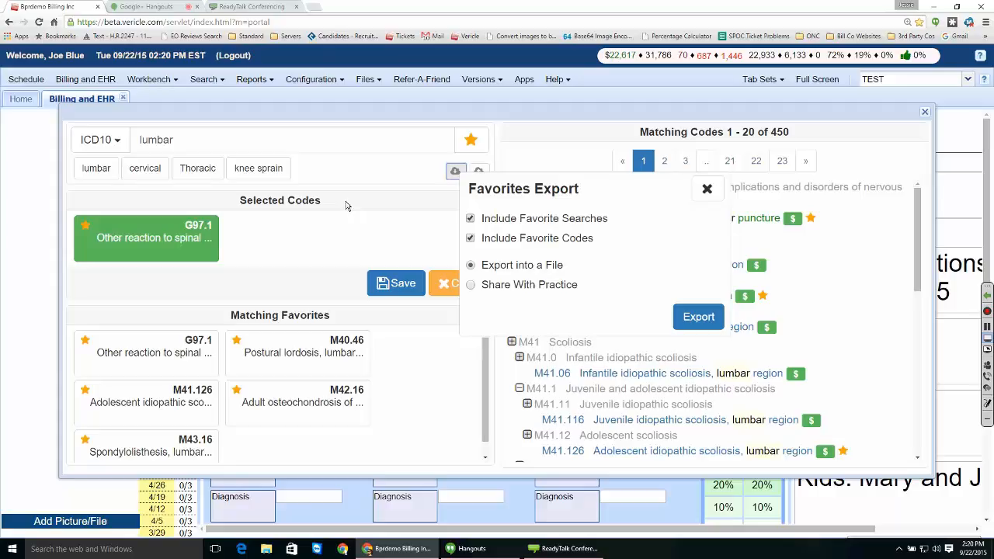
pyautogui.click(471, 285)
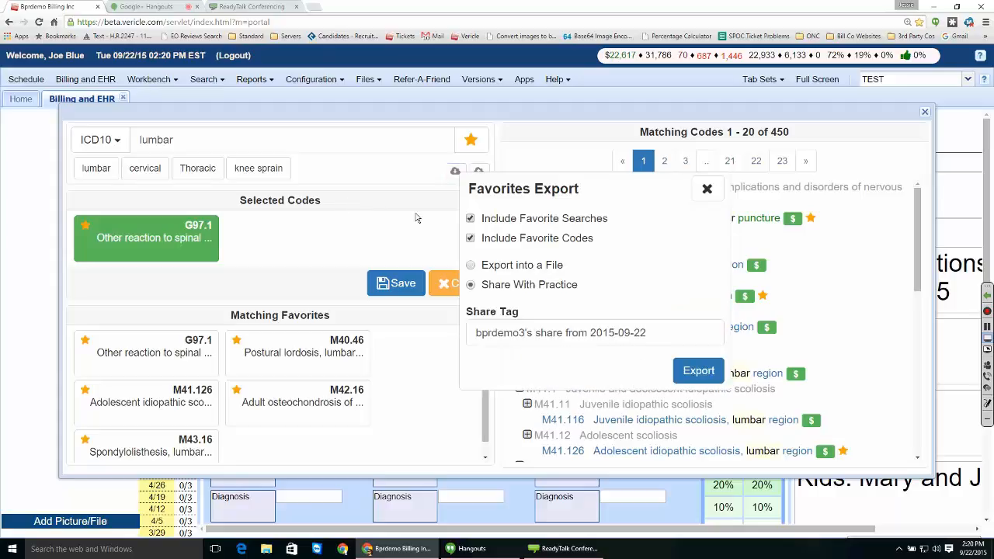
pyautogui.moveTo(654, 334); pyautogui.dragTo(331, 218)
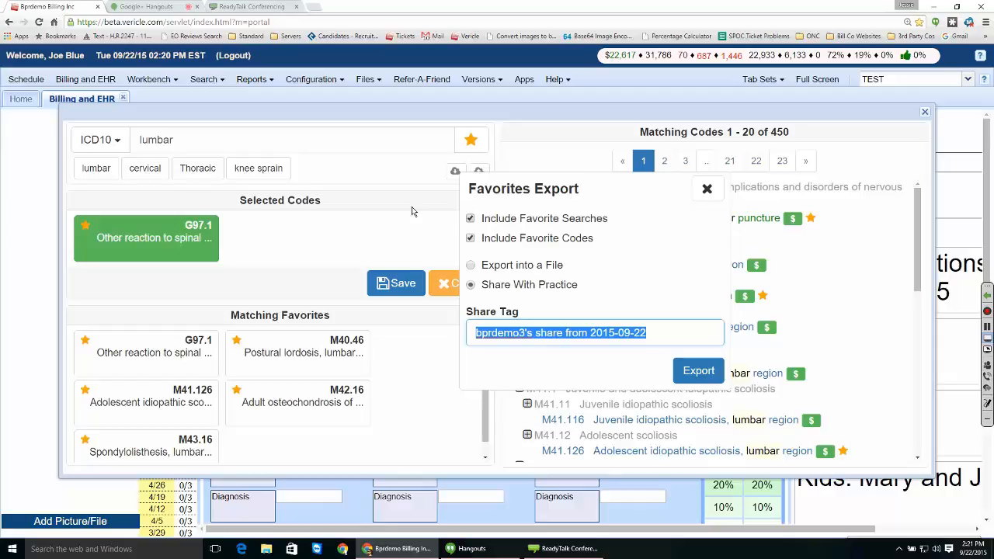
pyautogui.click(470, 143)
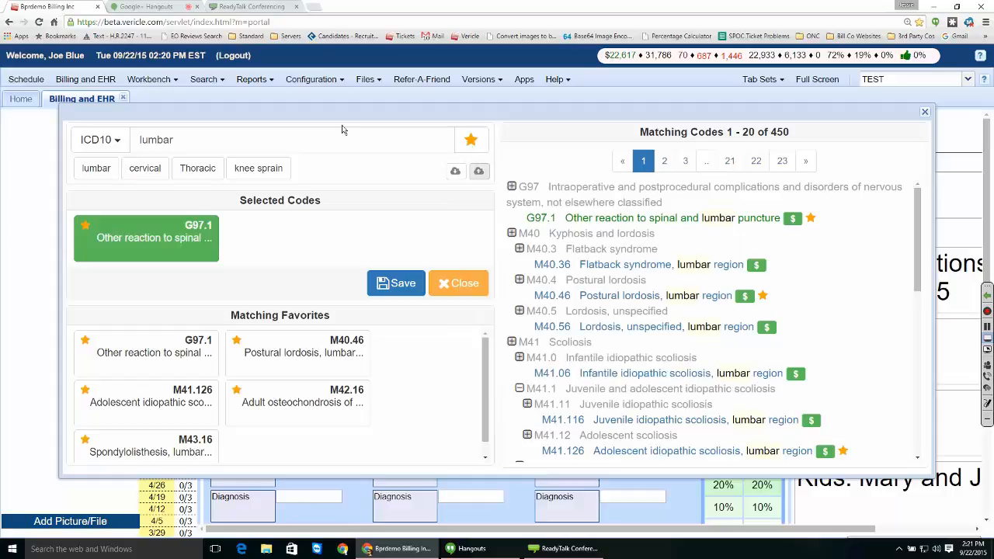
# - Inspect the Favorites Import options with From a Practice Share selected, including the available shares, and close them without importing
pyautogui.click(479, 171)
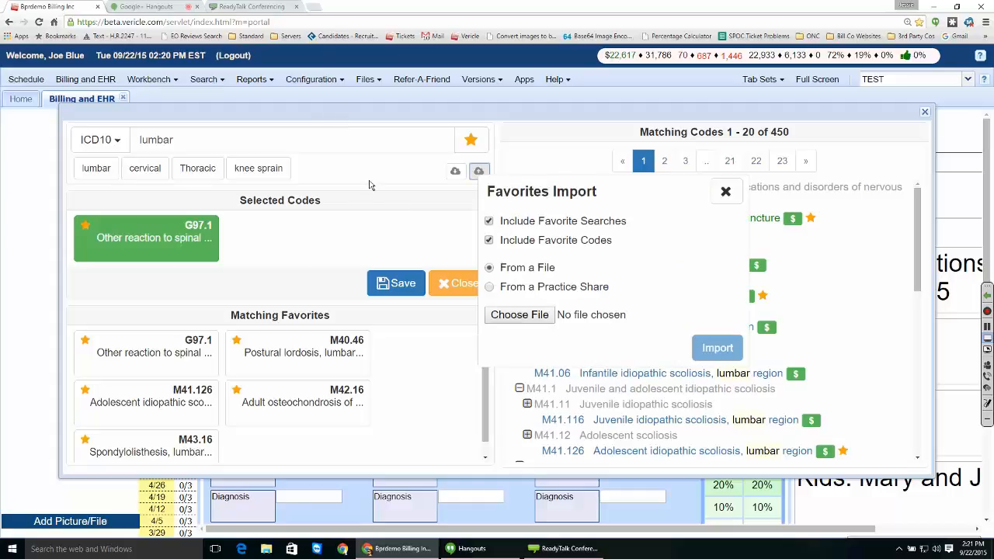
pyautogui.click(553, 286)
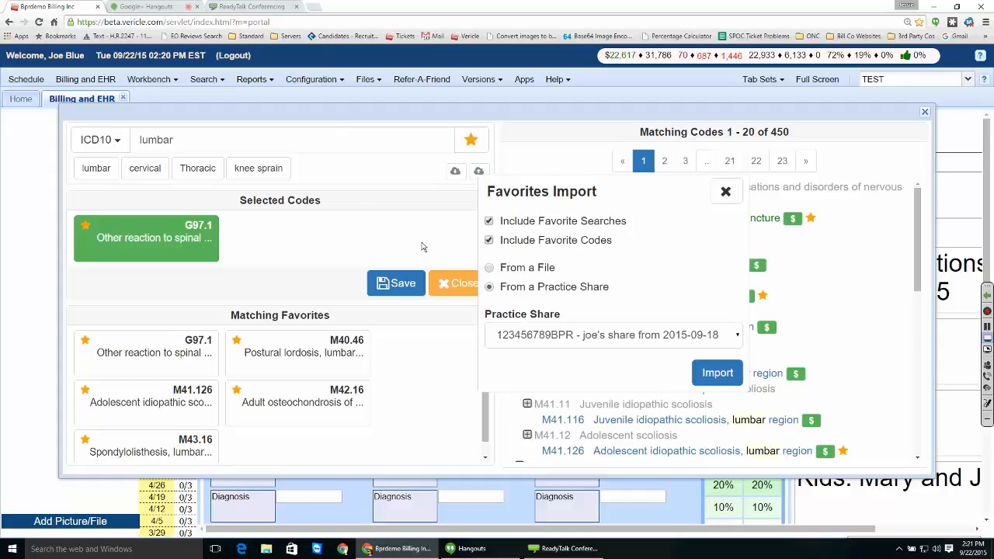
pyautogui.click(583, 334)
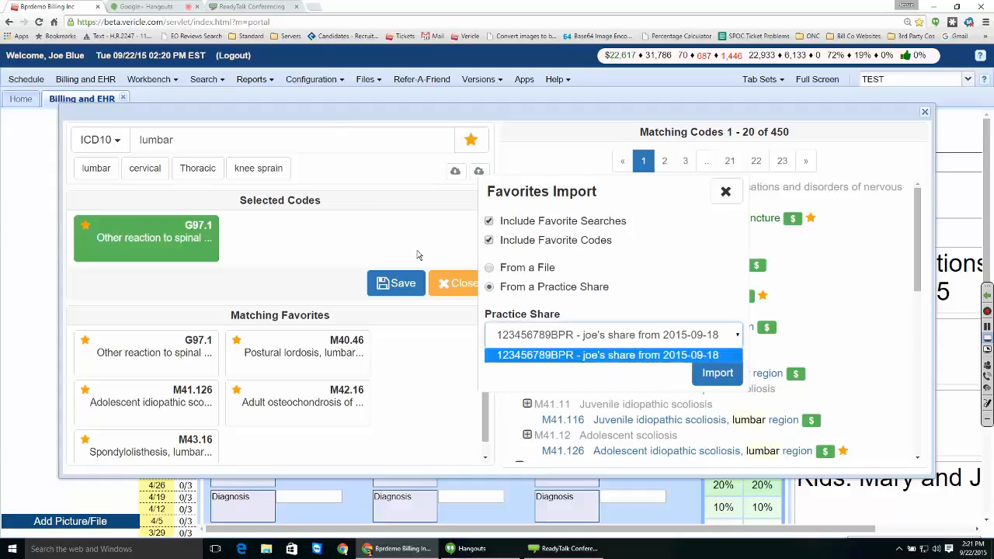
pyautogui.click(417, 255)
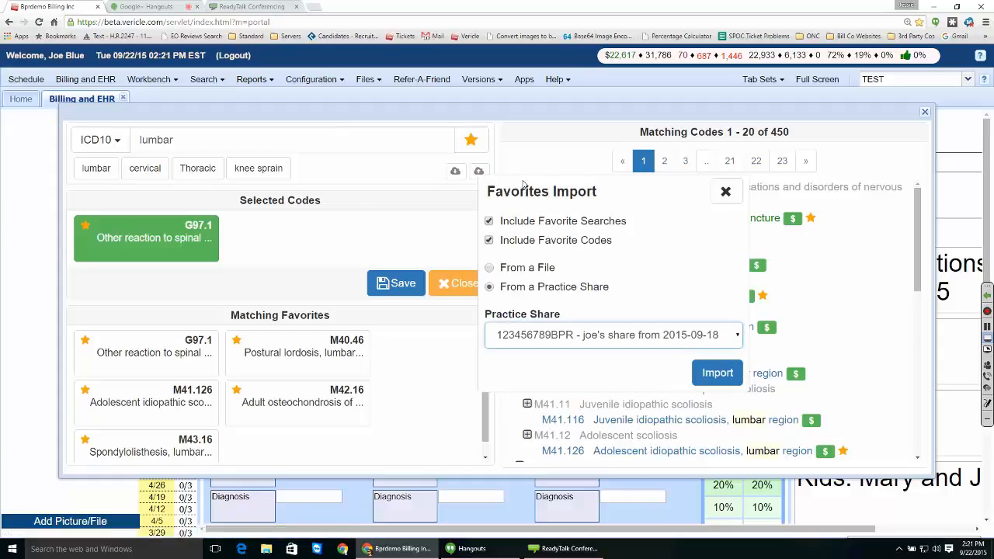
pyautogui.click(726, 191)
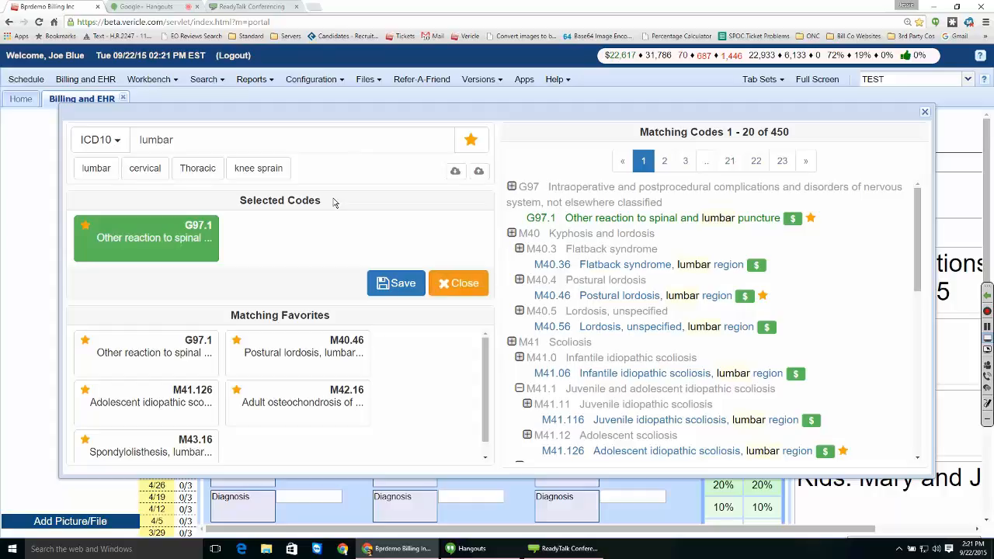
# - Remove G97.1 from the selected codes of the assessment's ICD10 diagnosis and save the selection
pyautogui.click(625, 218)
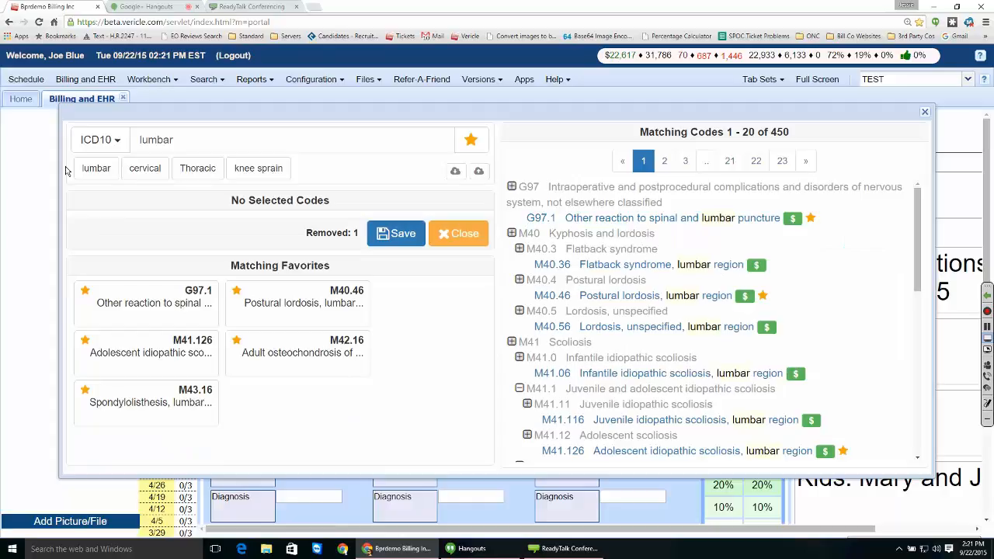
pyautogui.click(396, 234)
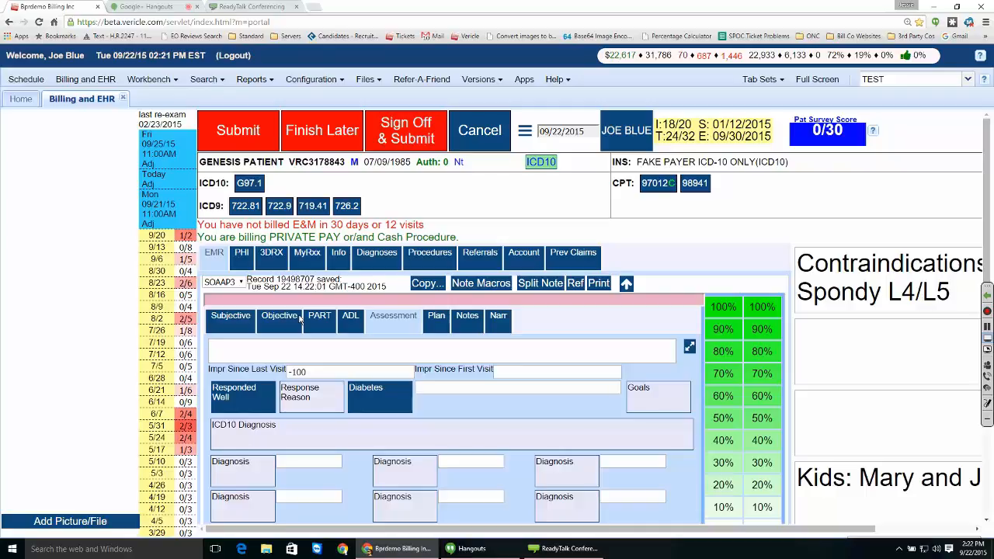
# - Examine the visit's Diagnoses section, including the ICD9 to ICD10 mapping, the selected codes and the full list of favorites
pyautogui.click(377, 253)
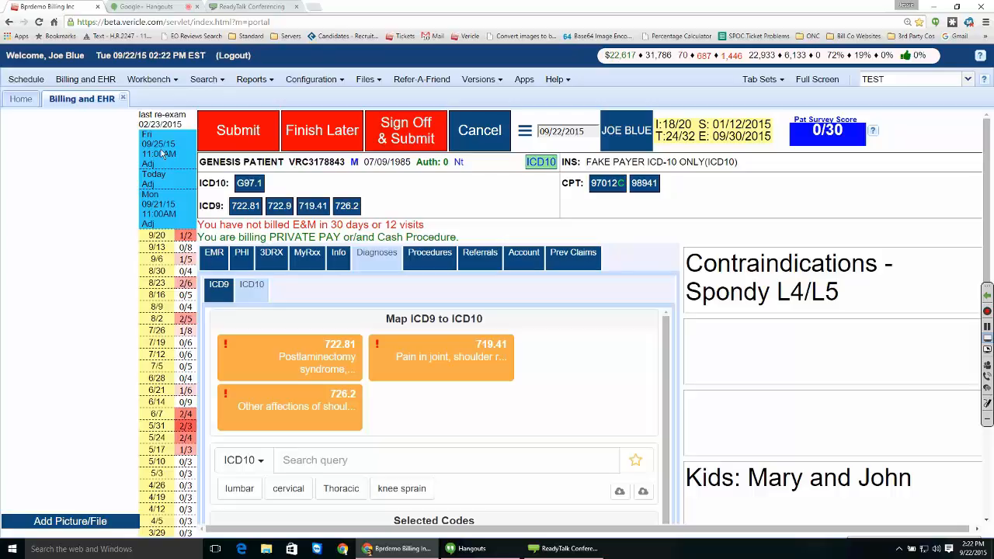
pyautogui.doubleClick(210, 206)
pyautogui.click(289, 357)
pyautogui.click(633, 381)
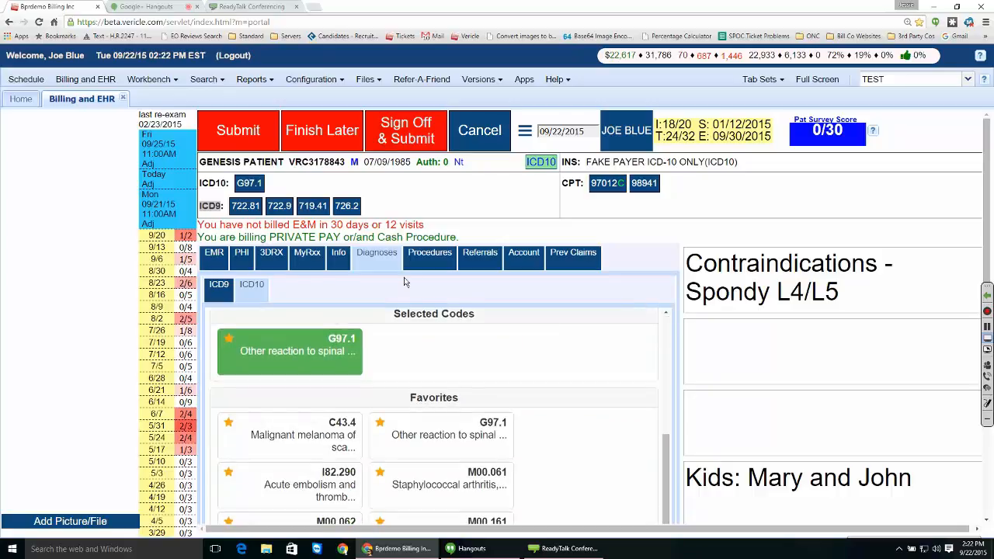
pyautogui.scroll(-8, 404, 281)
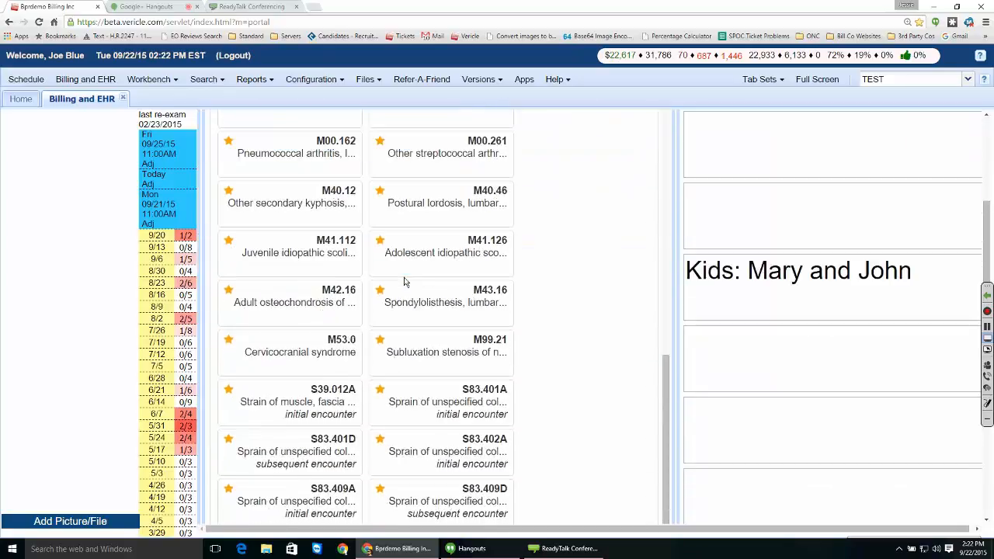
pyautogui.scroll(-3, 404, 281)
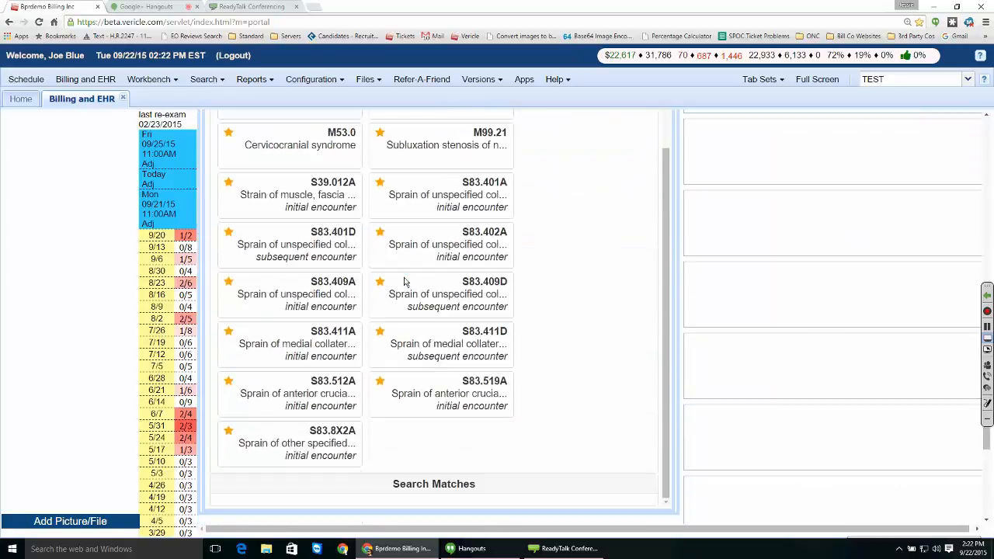
pyautogui.scroll(10, 404, 281)
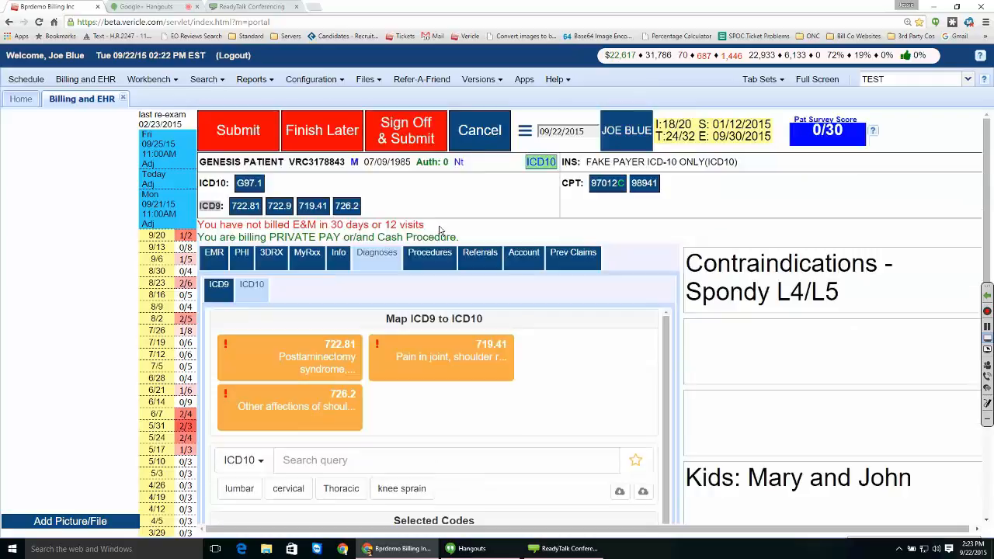
# - Map ICD9 code 722.81 to the billable ICD10 code M96.1 and add it to the visit's selected codes
pyautogui.hotkey('ctrl', '-')
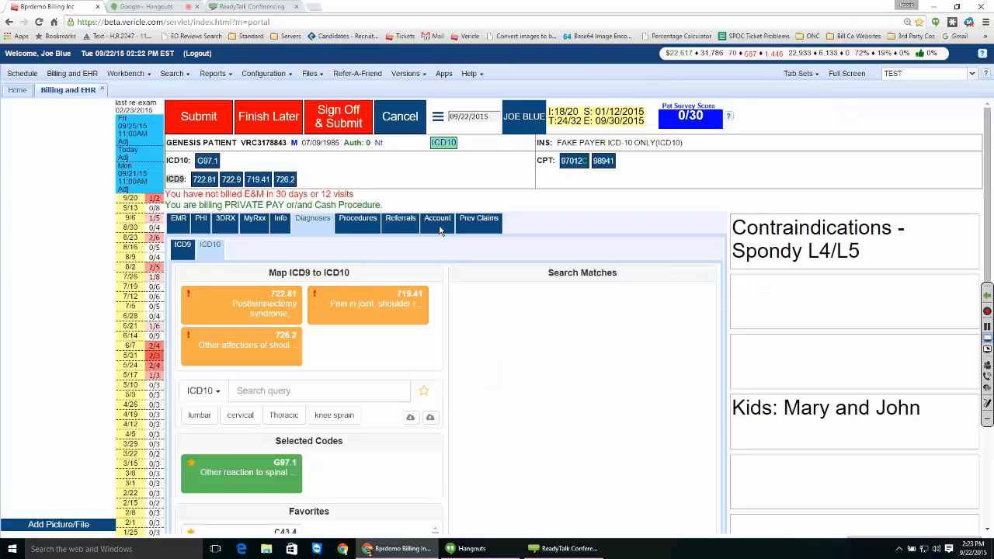
pyautogui.click(226, 306)
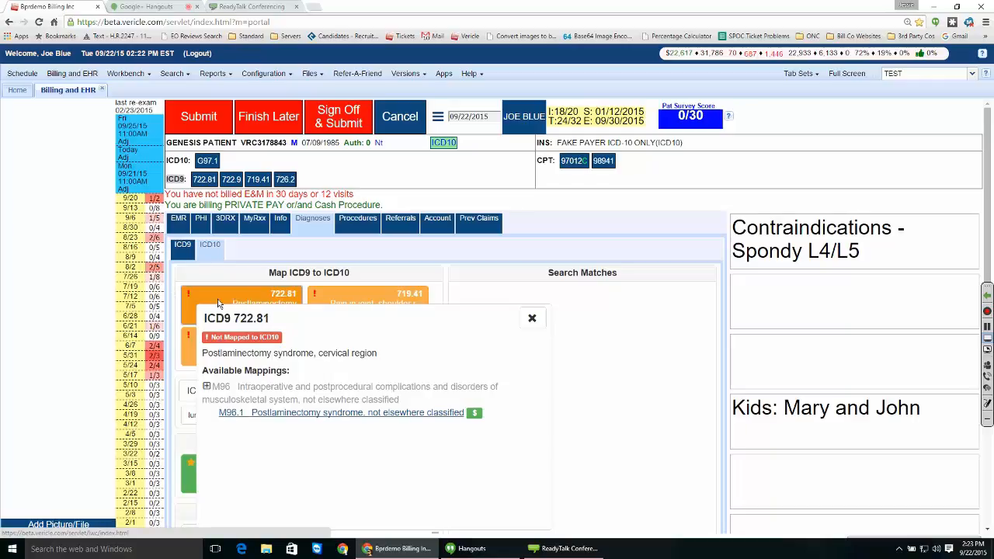
pyautogui.click(297, 413)
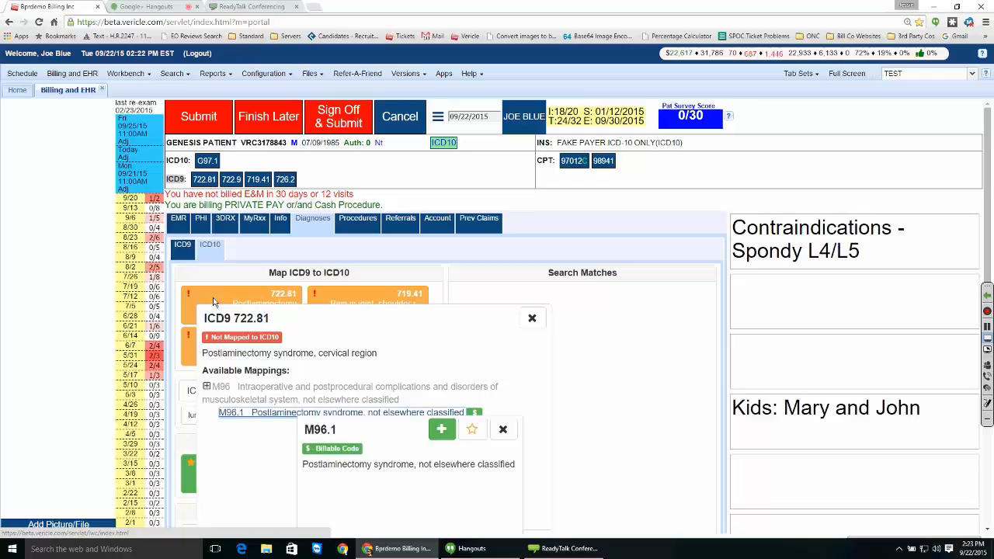
pyautogui.click(441, 428)
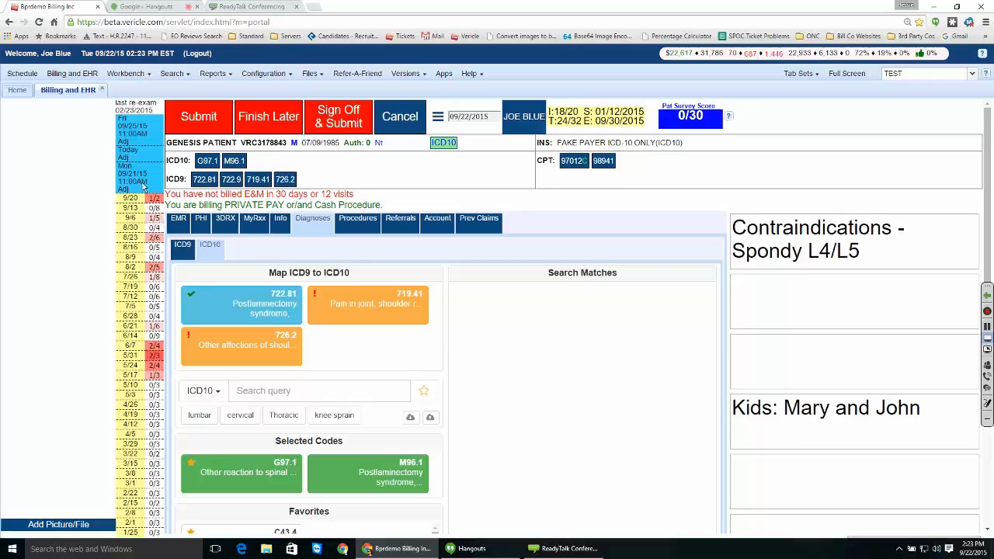
pyautogui.scroll(-8, 279, 435)
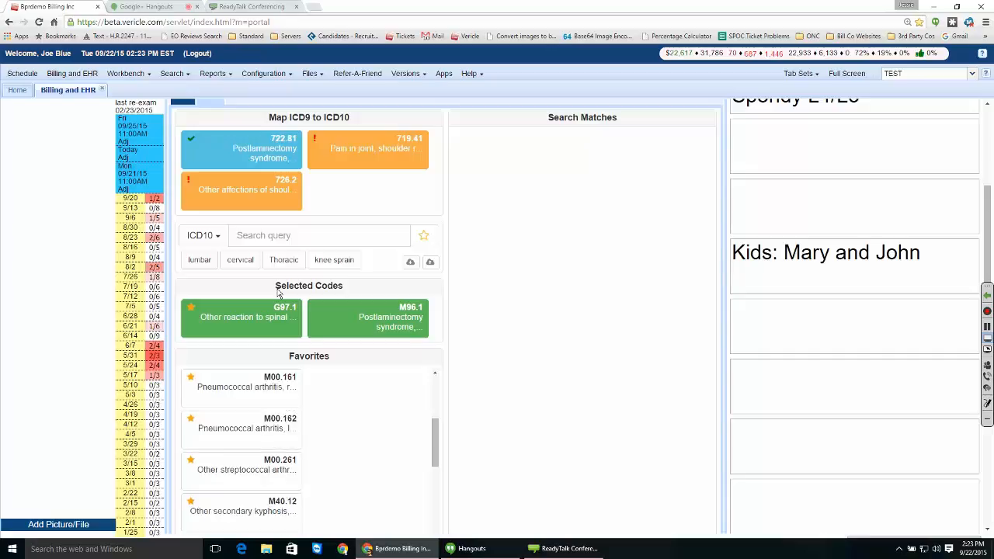
pyautogui.scroll(5, 278, 291)
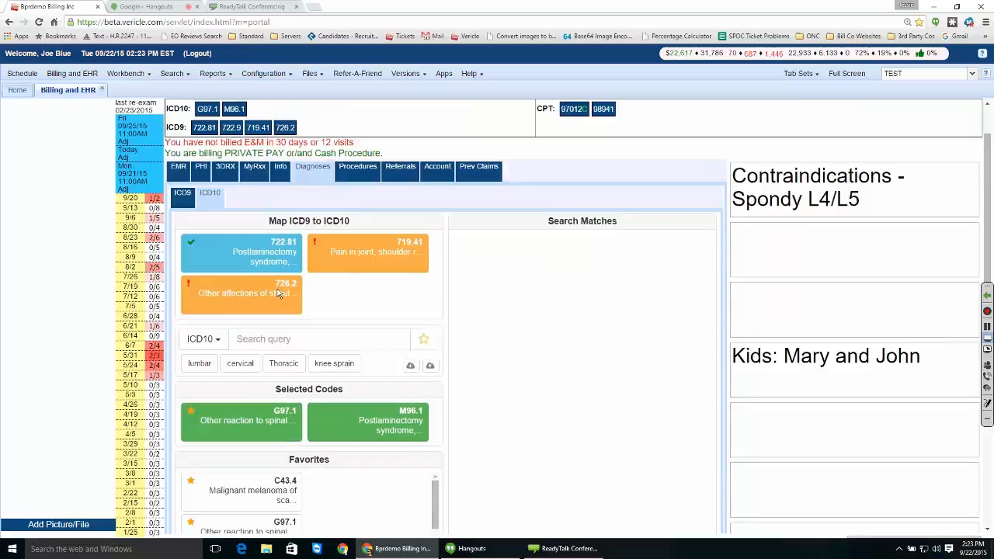
pyautogui.scroll(1, 277, 293)
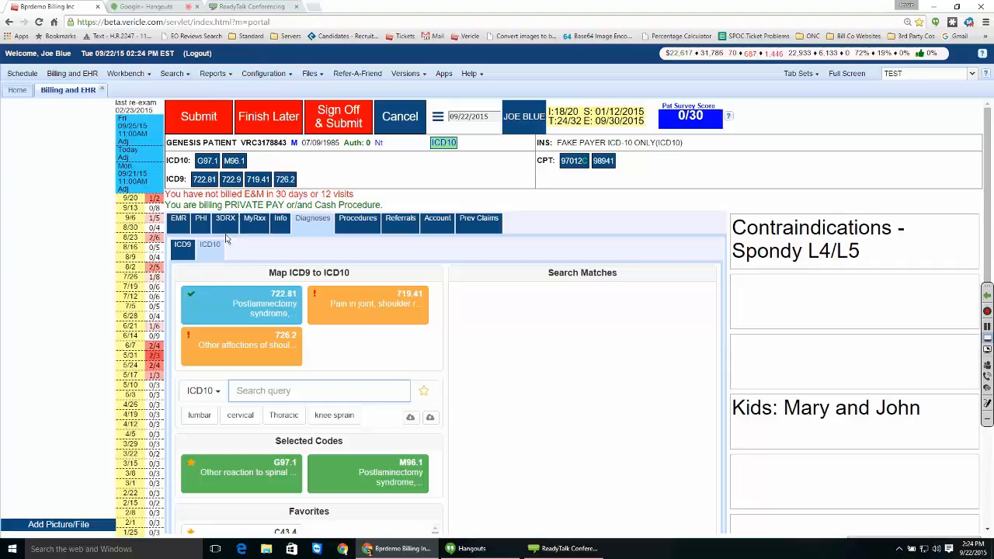
# - Run the saved "cervical" search in the visit's ICD10 diagnoses
pyautogui.scroll(-1, 167, 155)
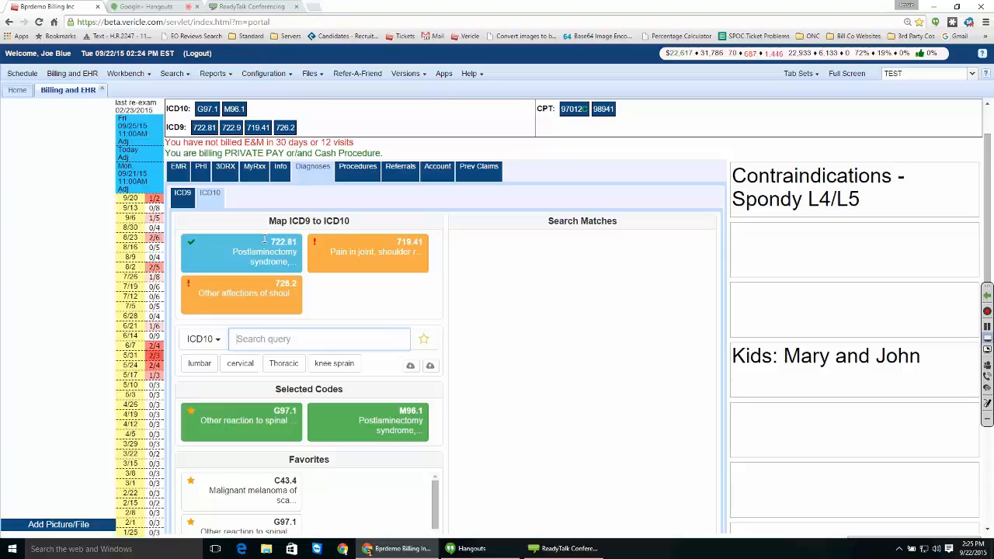
pyautogui.scroll(-2, 264, 240)
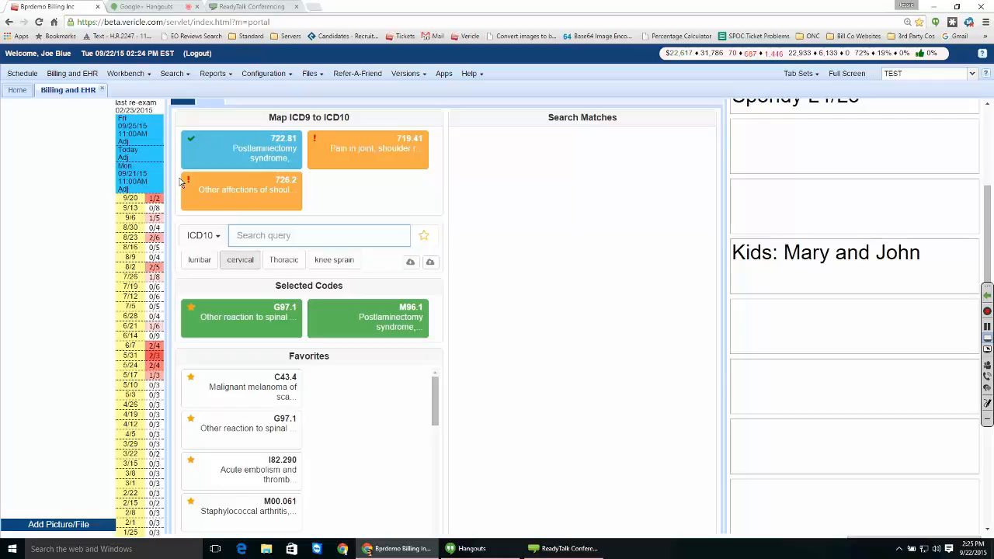
pyautogui.click(239, 260)
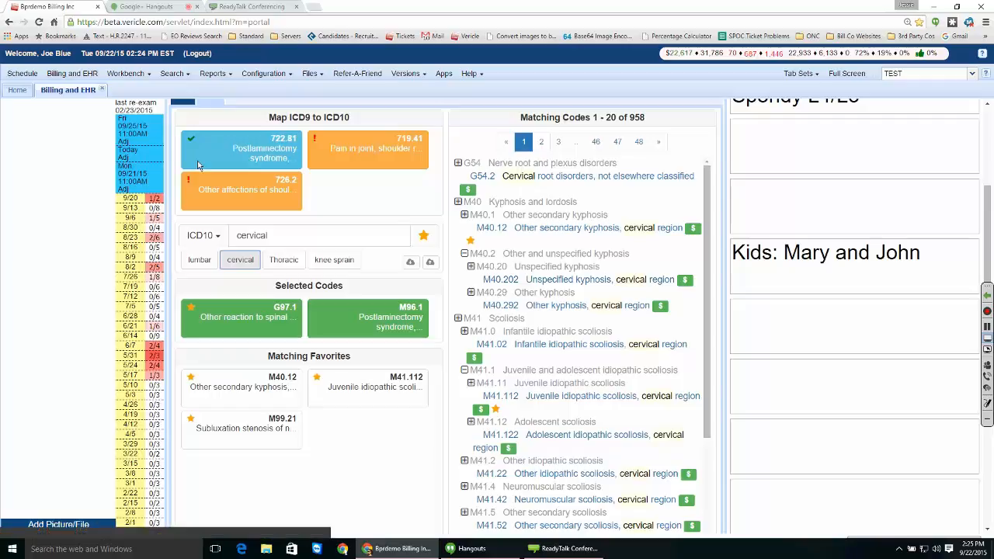
# - Remove M41.112, juvenile idiopathic scoliosis of the cervical region, from the favorite codes and add it back
pyautogui.click(557, 396)
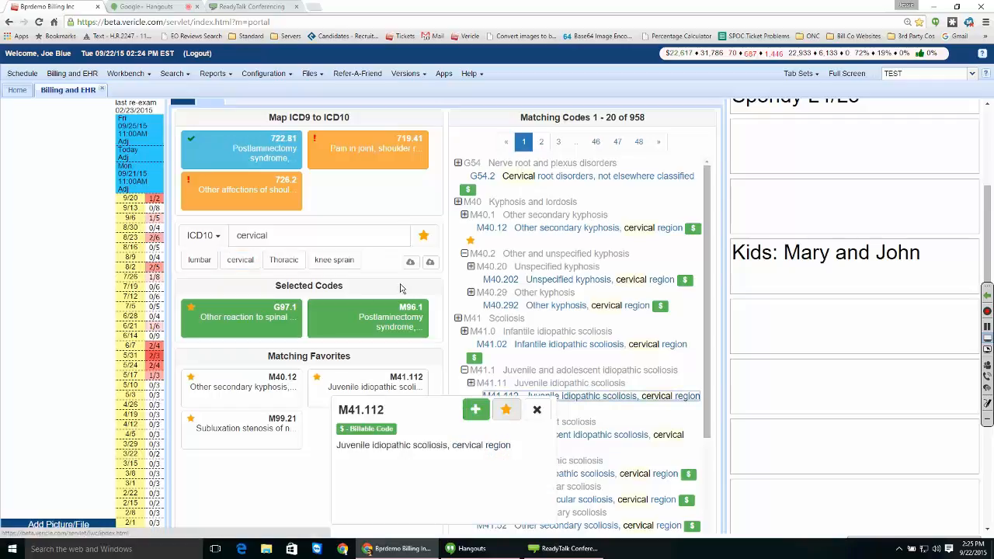
pyautogui.click(506, 409)
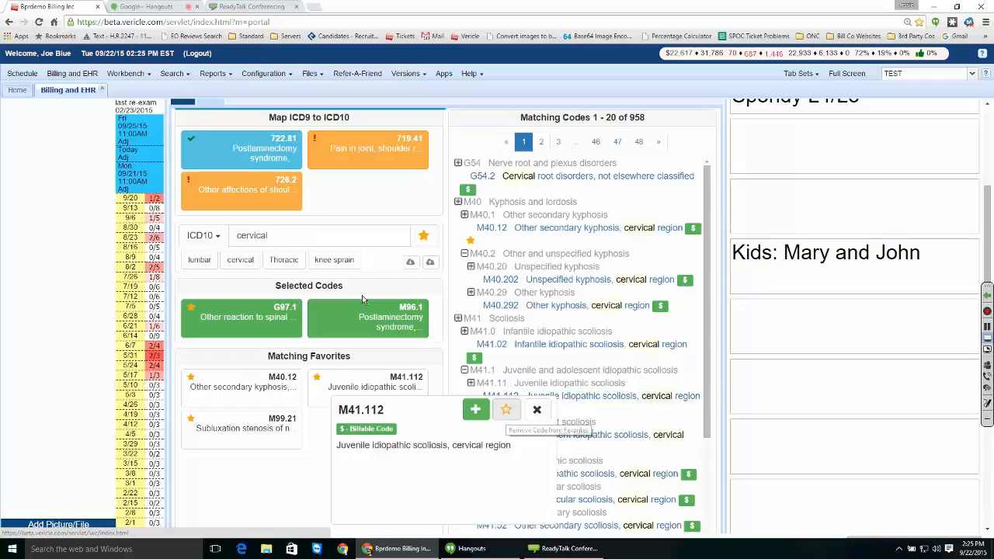
pyautogui.click(507, 410)
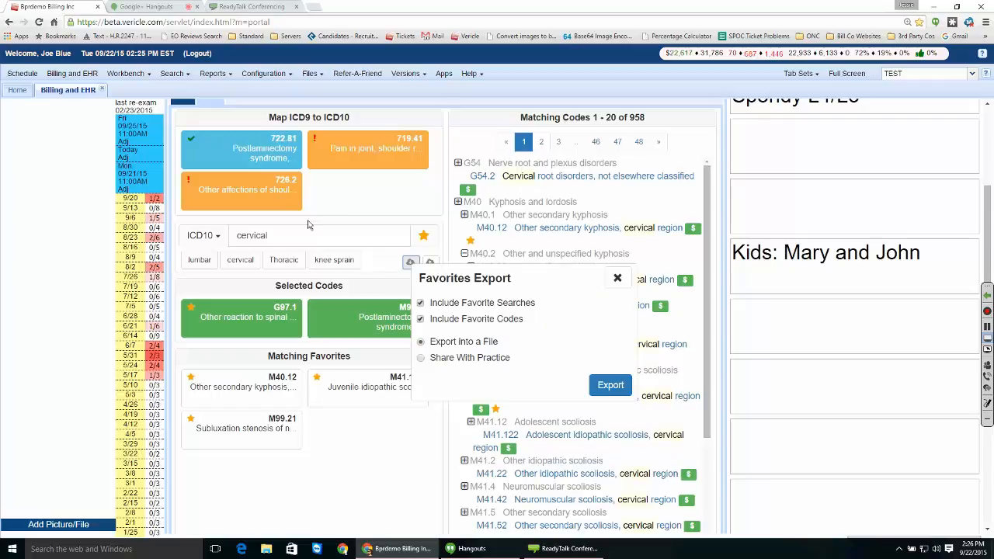
# - Inspect the visit's Favorites Export with Share With Practice and Favorites Import with From a Practice Share, closing both without transferring anything
pyautogui.click(432, 357)
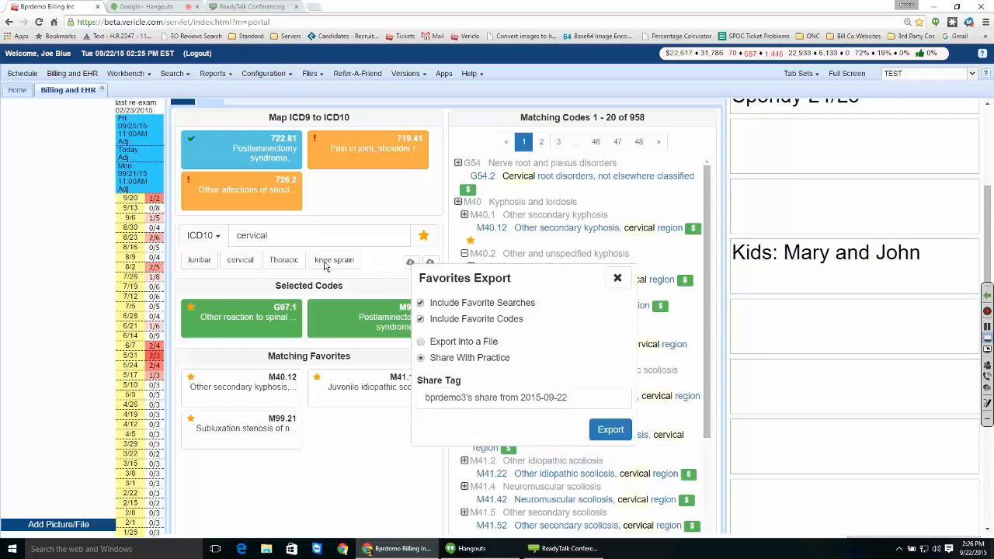
pyautogui.click(618, 278)
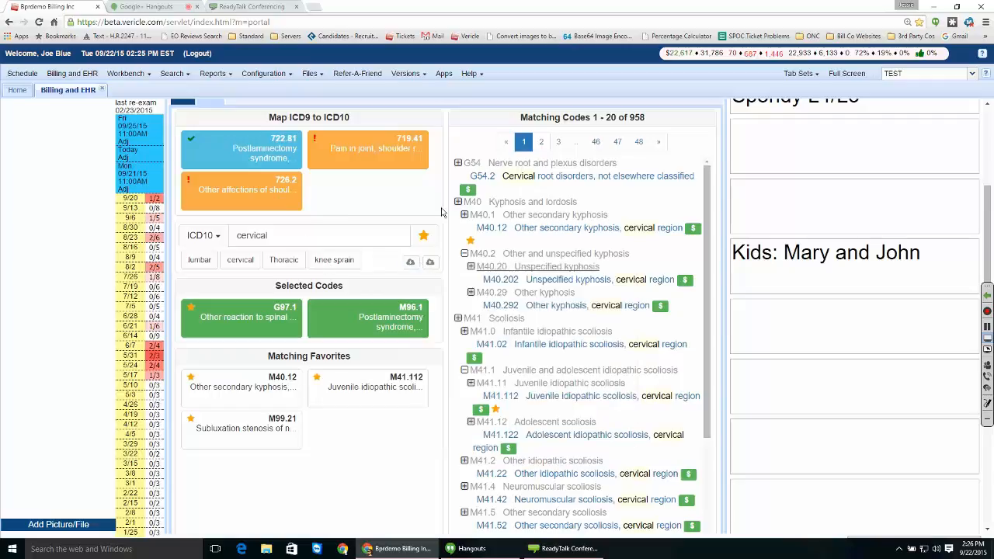
pyautogui.click(429, 262)
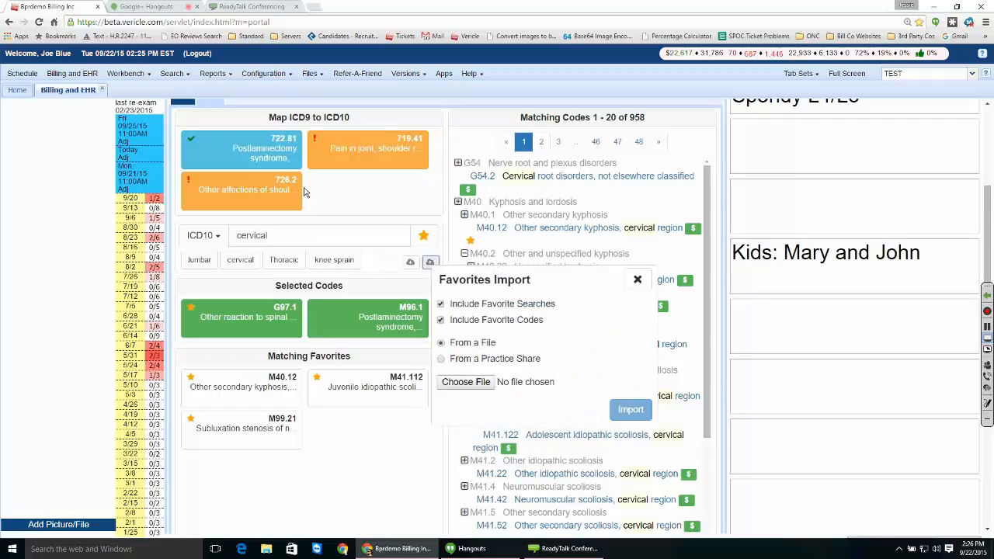
pyautogui.click(441, 359)
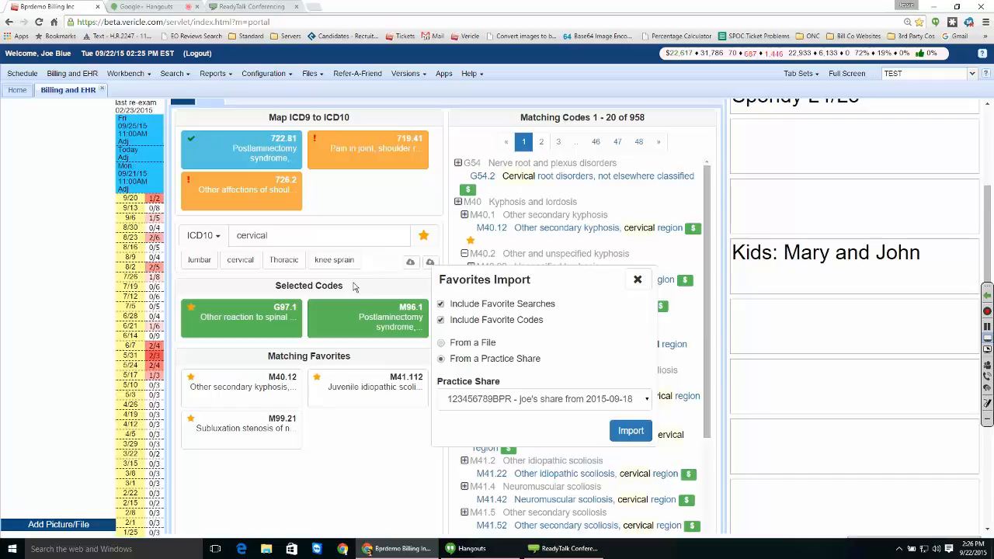
pyautogui.click(638, 279)
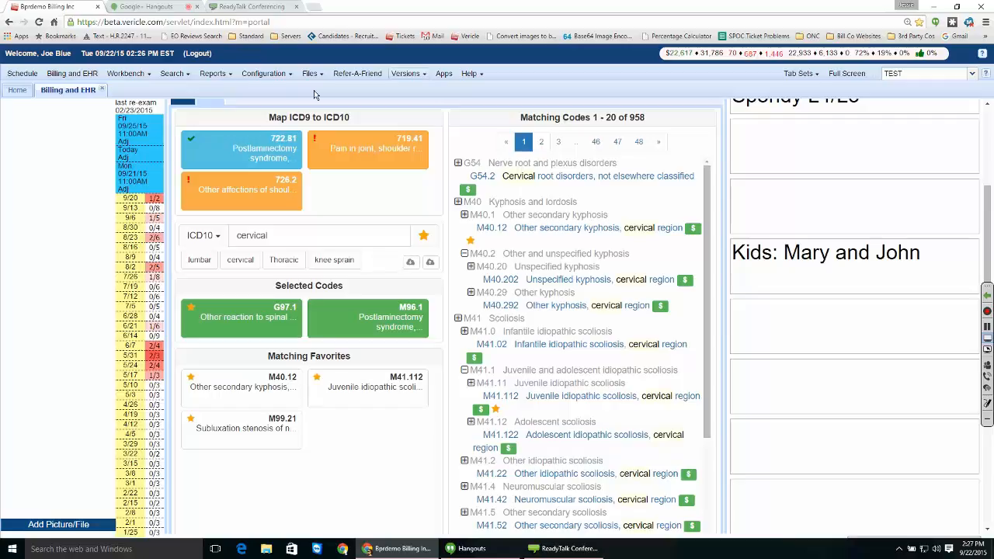
# - Review the available program versions and close the list without switching
pyautogui.click(406, 73)
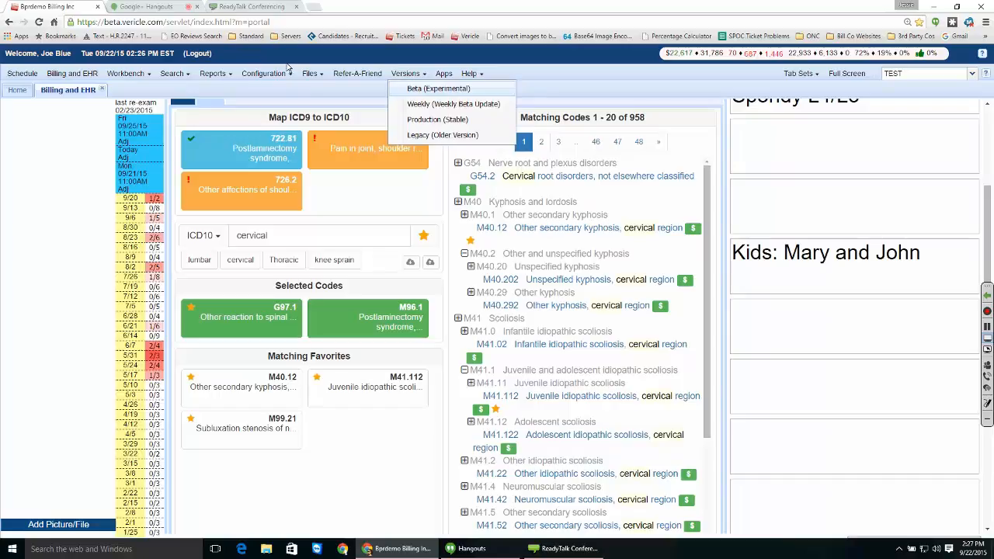
pyautogui.click(276, 65)
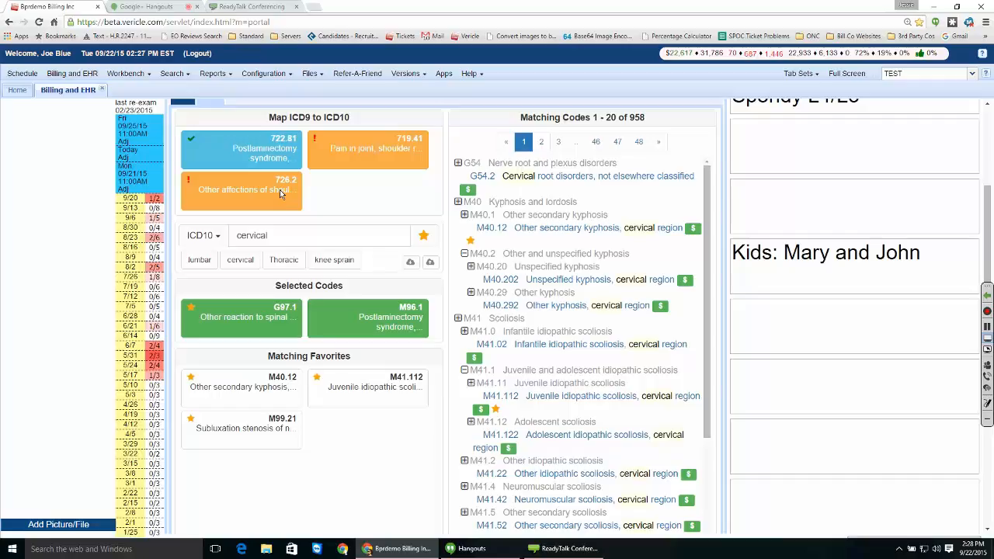
# - Replace the diagnosis query with "s13." to search the ICD10 codes by code number
pyautogui.moveTo(283, 236); pyautogui.dragTo(207, 169)
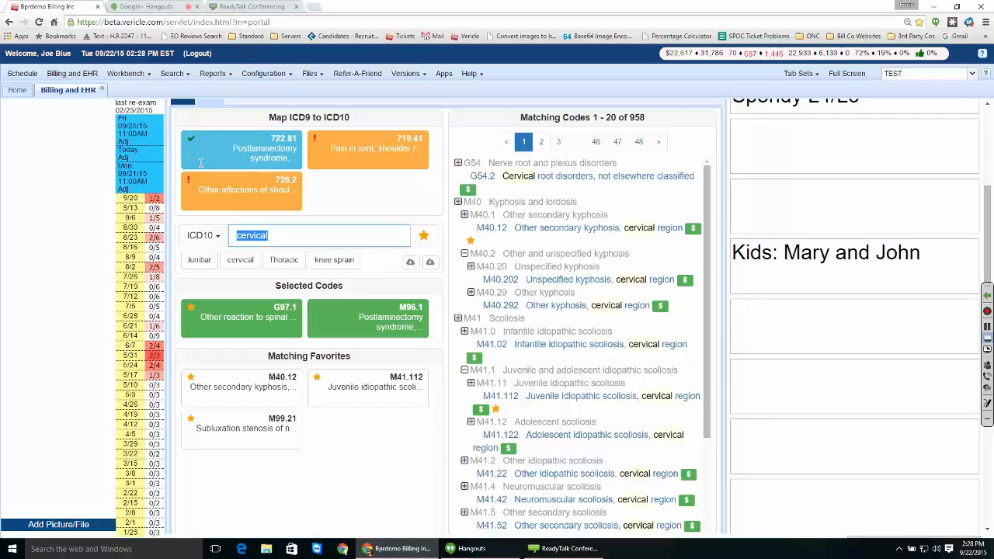
pyautogui.write('s13')
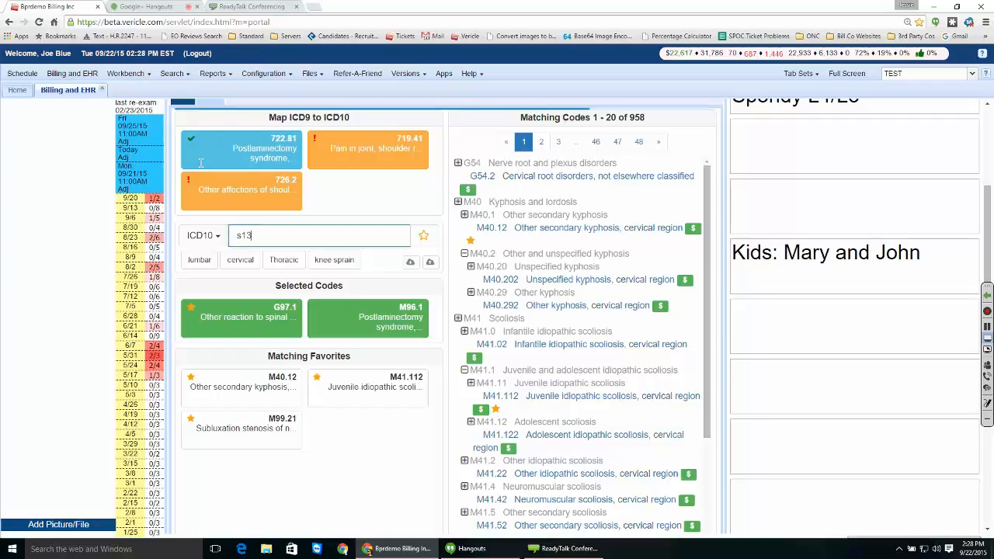
pyautogui.write('.')
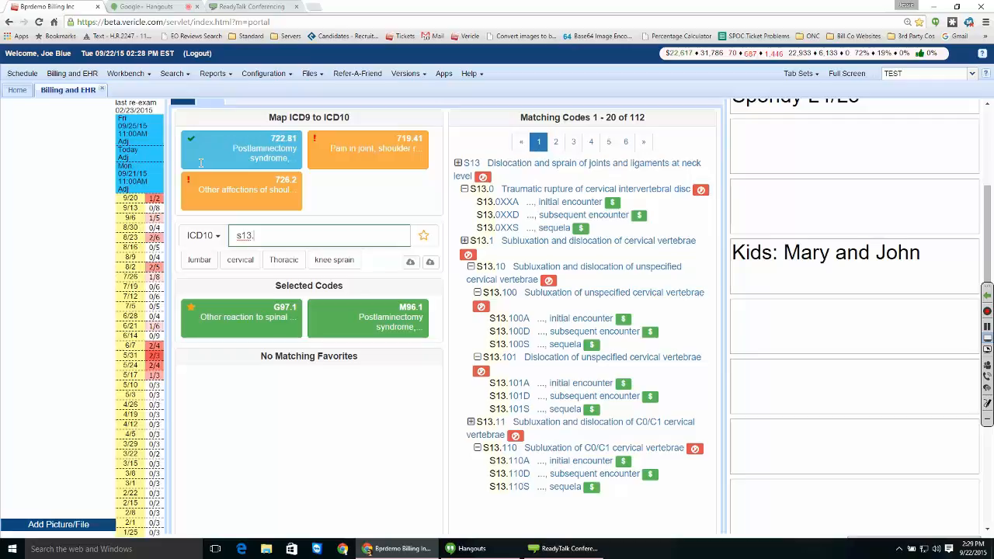
# - Open the ICD10 help page from the Home alerts, read through to the ICD-10 Feature Review and Preparation video, and close it
pyautogui.click(18, 88)
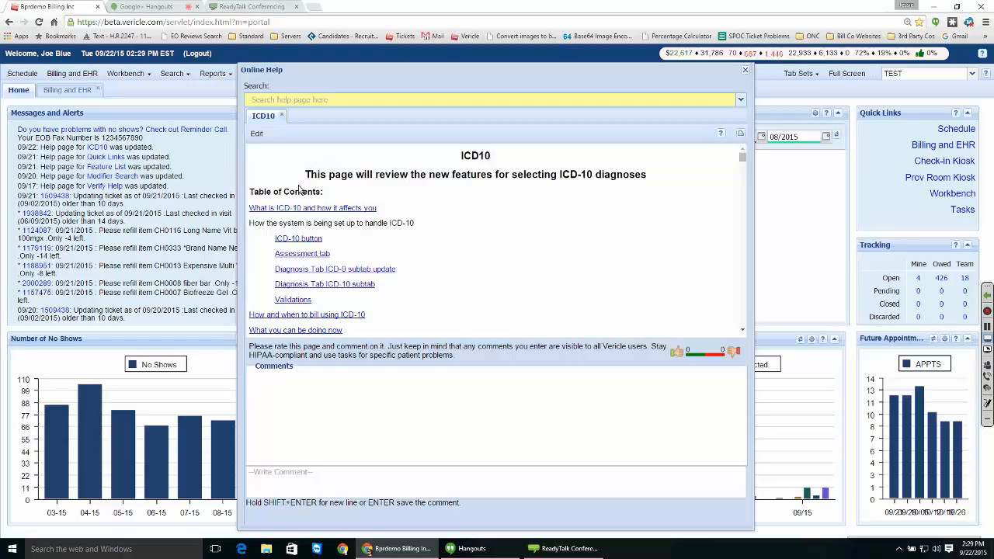
pyautogui.scroll(-5, 397, 169)
pyautogui.scroll(-10, 397, 169)
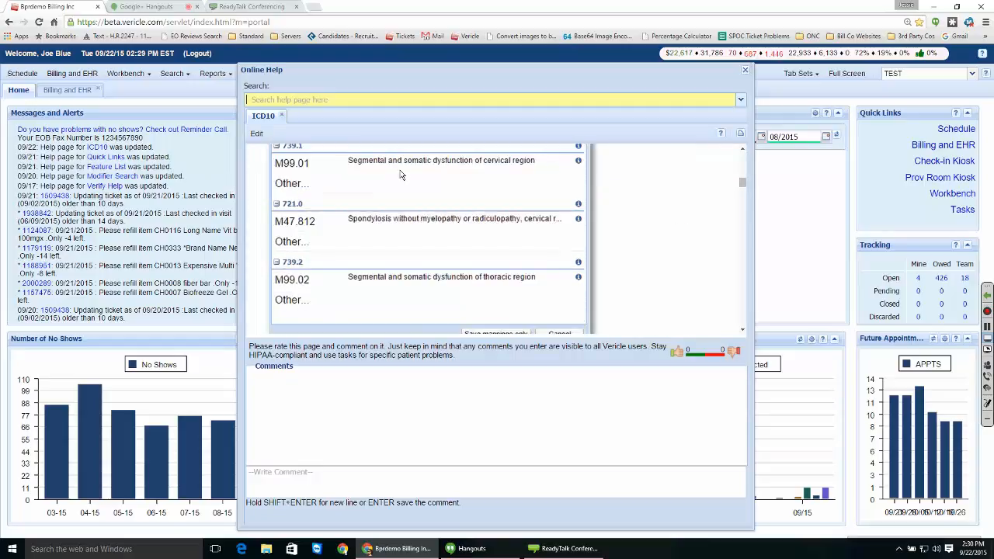
pyautogui.scroll(1, 402, 175)
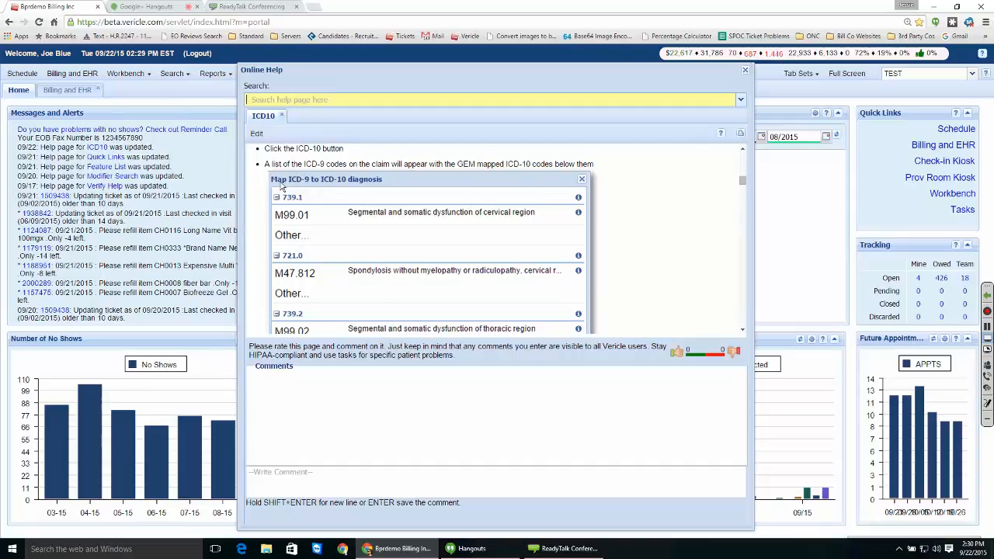
pyautogui.scroll(-3, 280, 187)
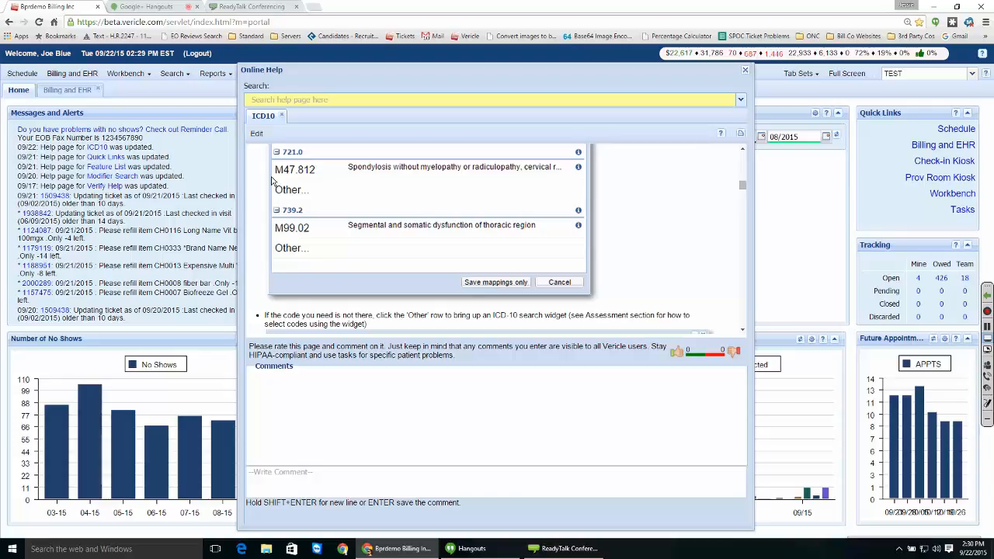
pyautogui.scroll(-1, 272, 180)
pyautogui.scroll(-10, 272, 180)
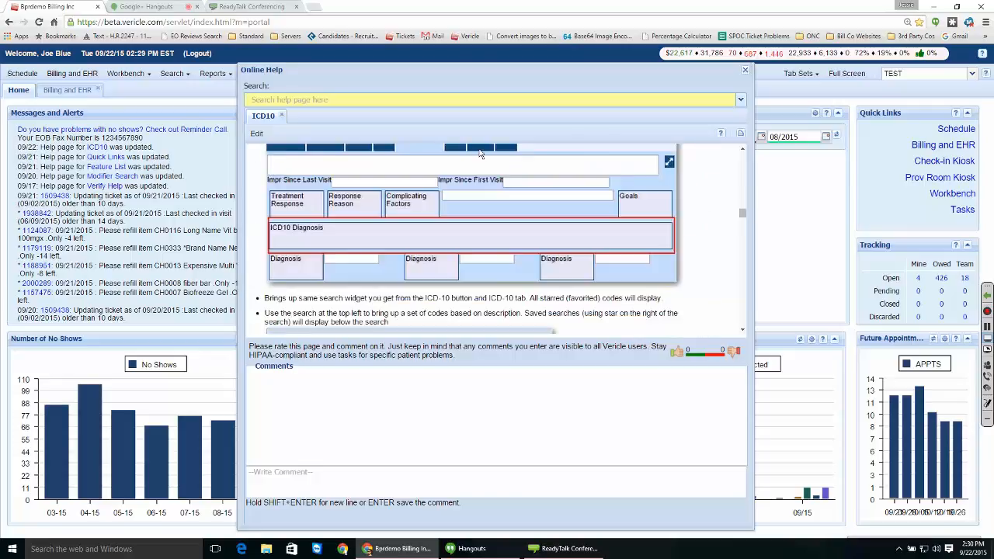
pyautogui.scroll(-5, 536, 159)
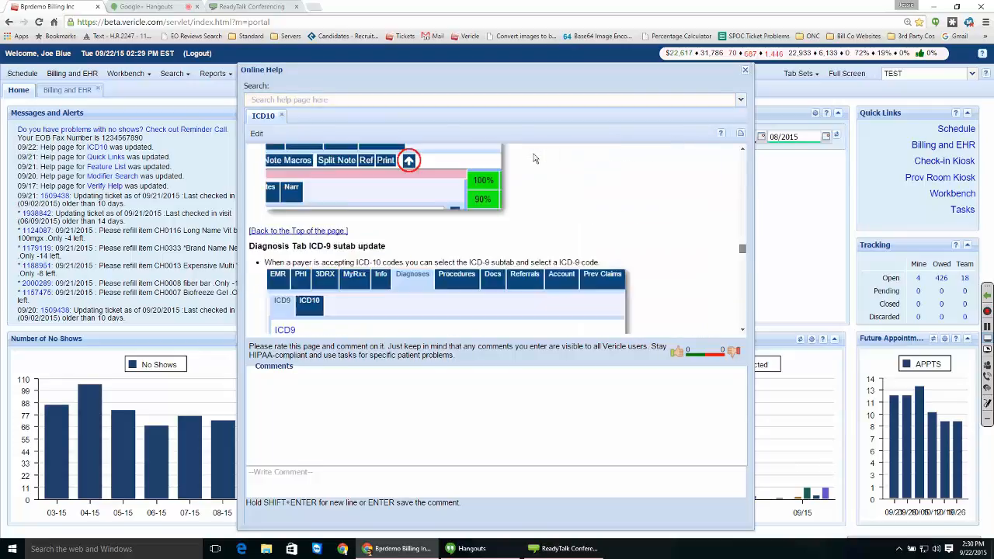
pyautogui.scroll(-8, 534, 158)
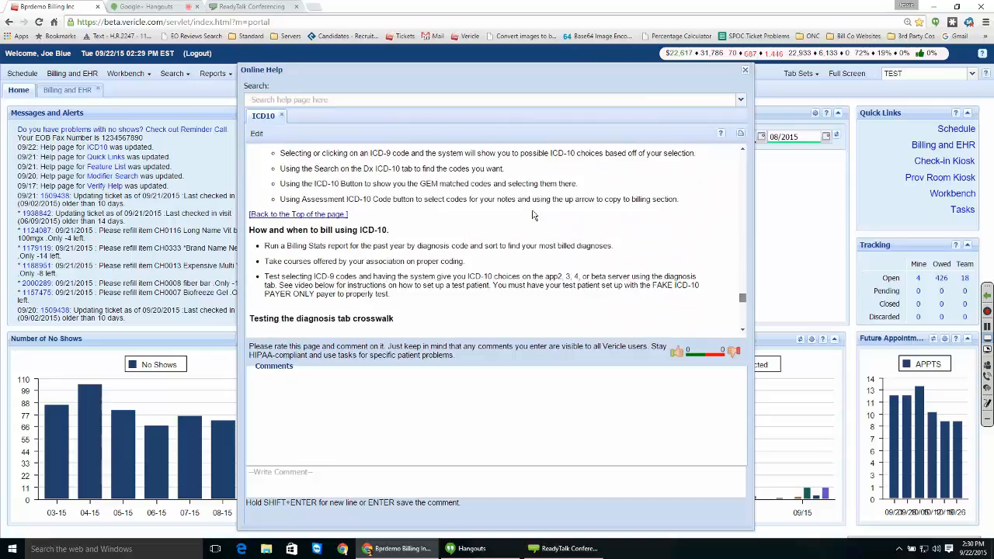
pyautogui.scroll(-8, 533, 217)
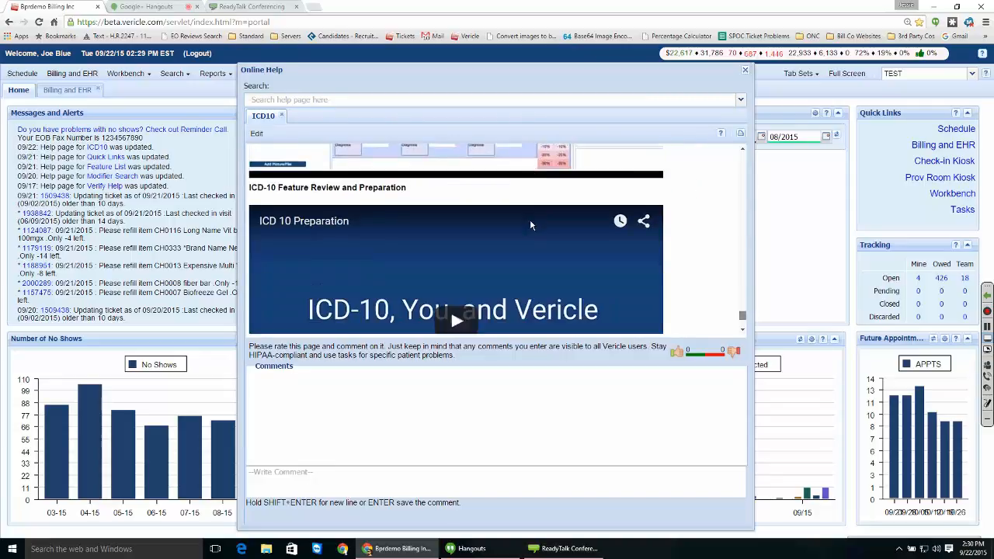
pyautogui.scroll(-2, 531, 225)
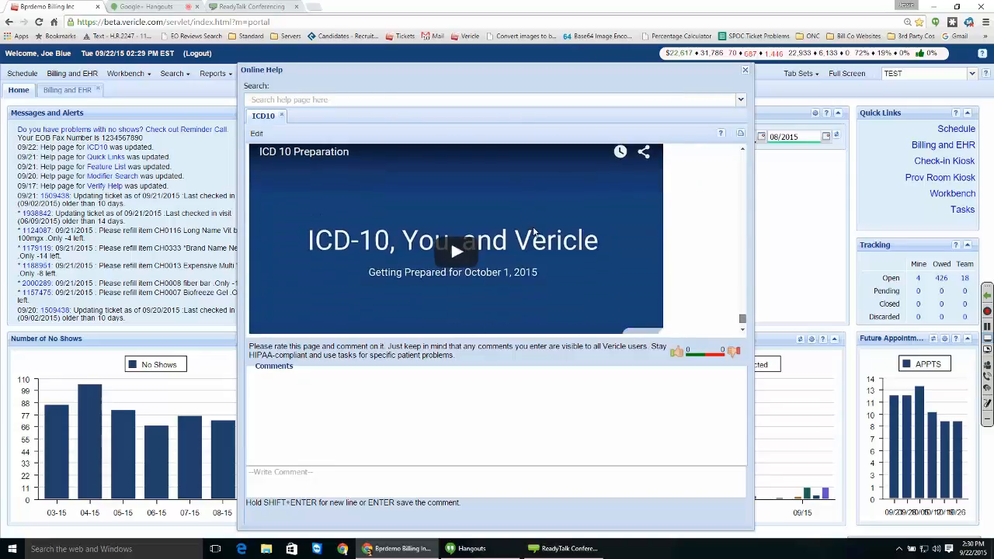
pyautogui.scroll(-1, 534, 231)
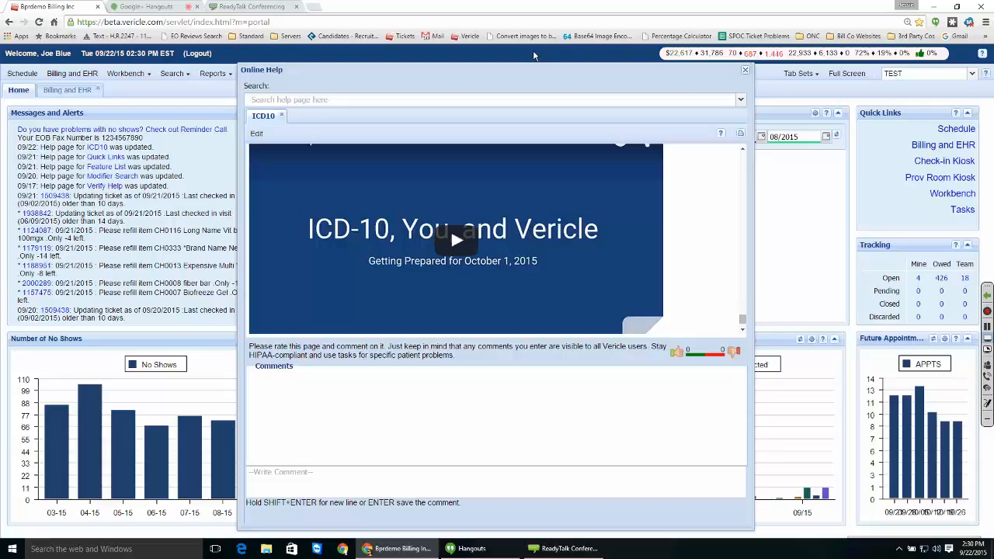
pyautogui.press('Escape')
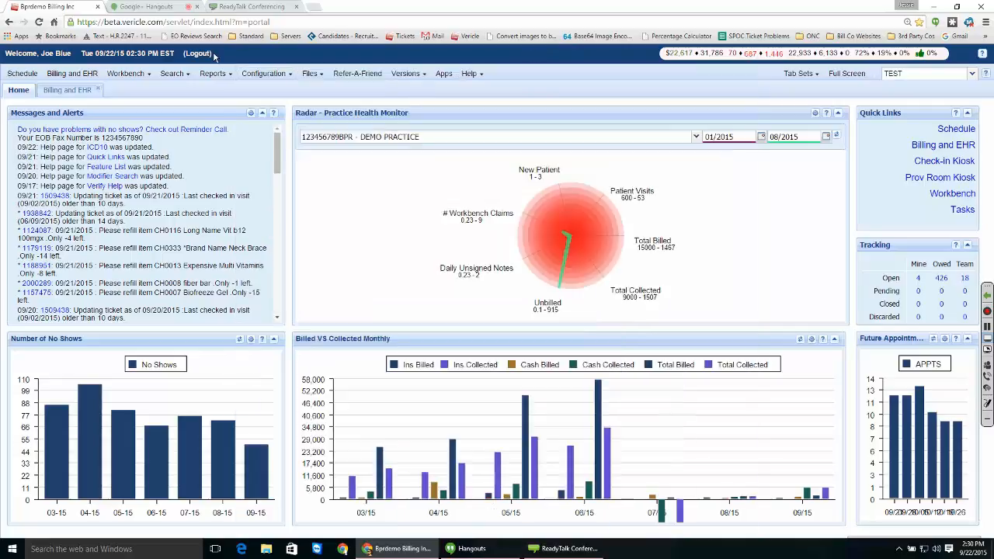
# - Return to the test patient's open visit in Billing and EHR and view its header and diagnosis codes
pyautogui.click(51, 72)
pyautogui.scroll(2, 251, 285)
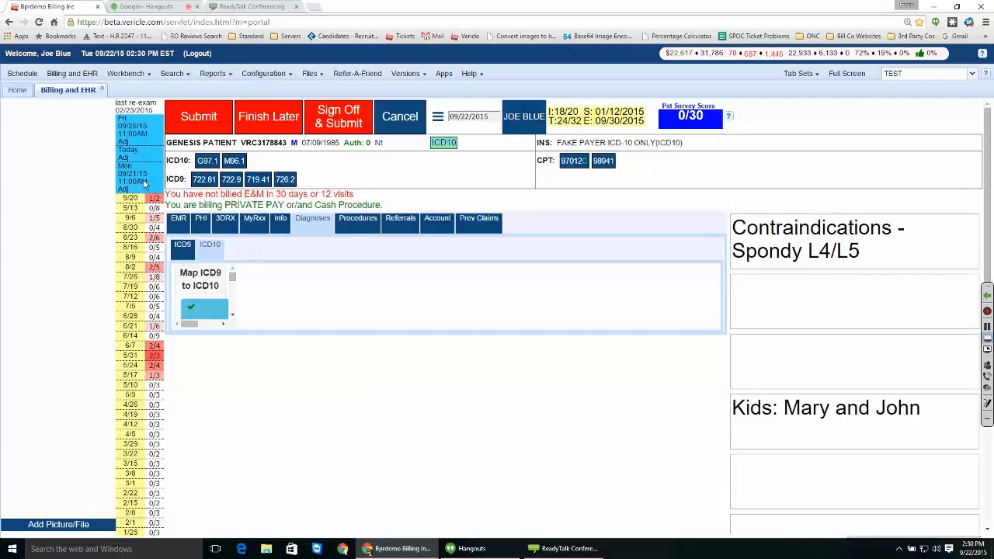
# - View the Subjective section of the EMR note, and open the EMR help page from the Travel Card page in the online help
pyautogui.click(178, 219)
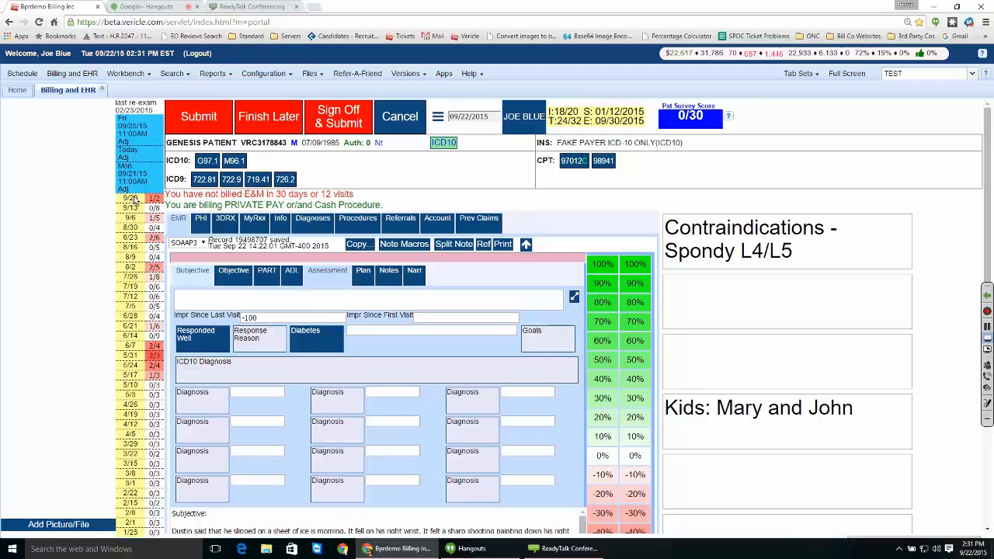
pyautogui.click(197, 269)
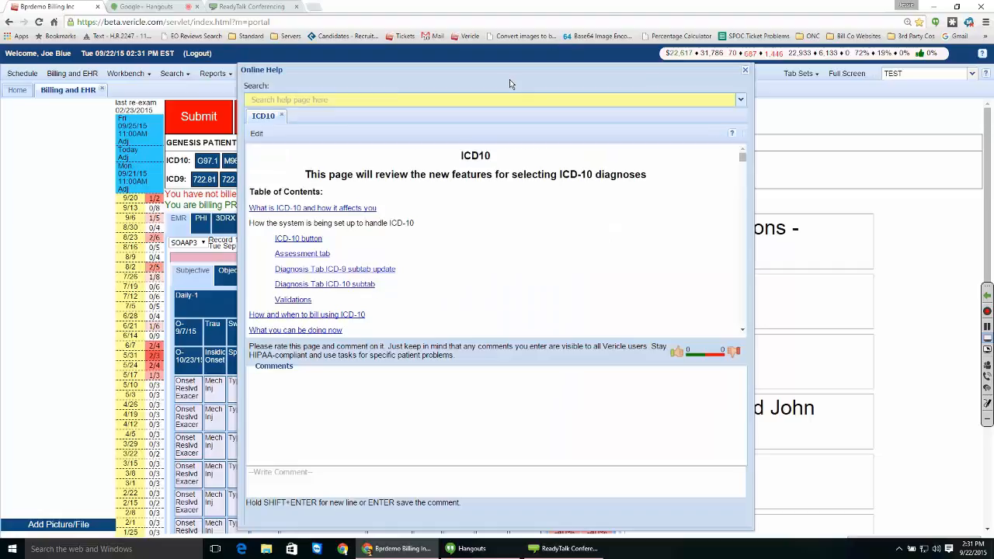
pyautogui.scroll(-2, 327, 123)
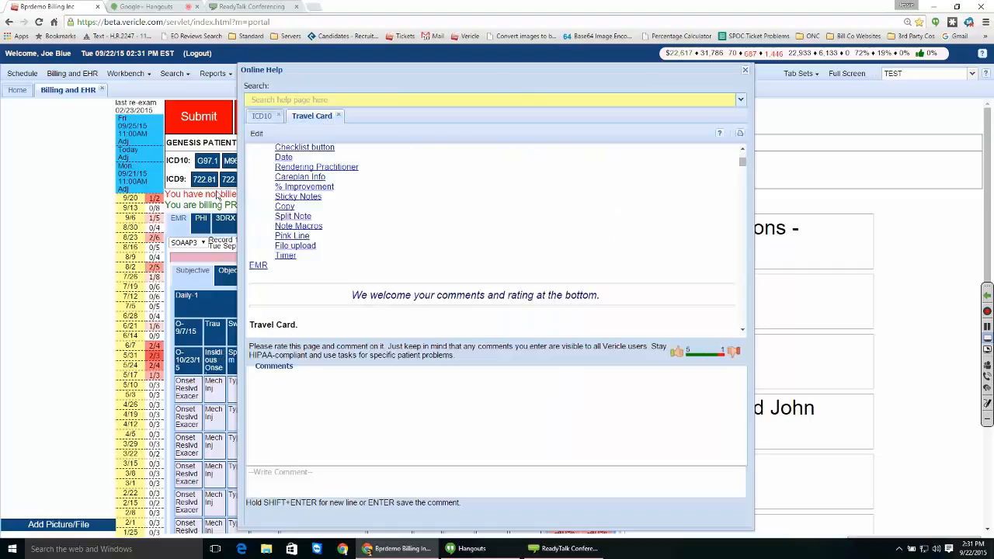
pyautogui.click(258, 264)
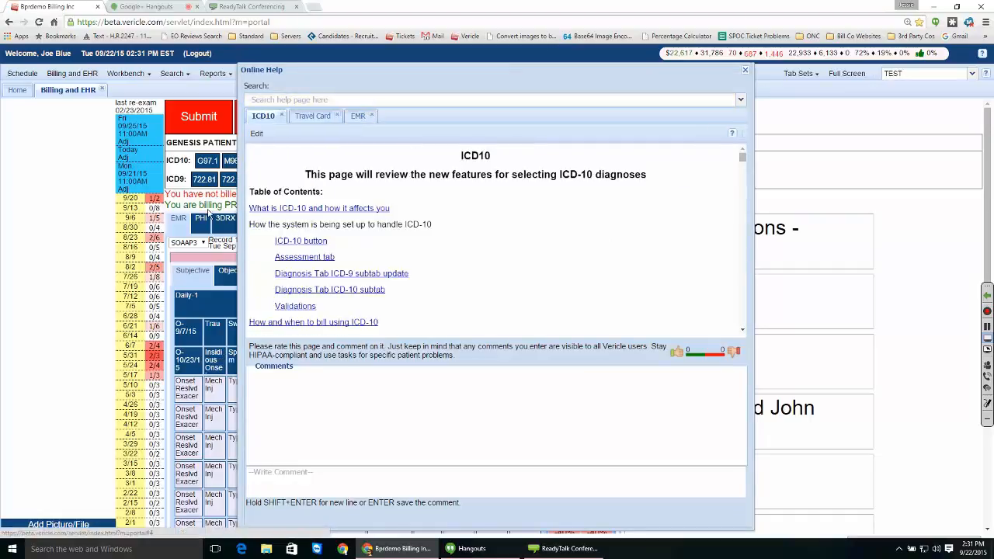
# - Read the ICD10 help page from its table of contents through the billing guidance to the preparation video, and close the help
pyautogui.scroll(-2, 287, 199)
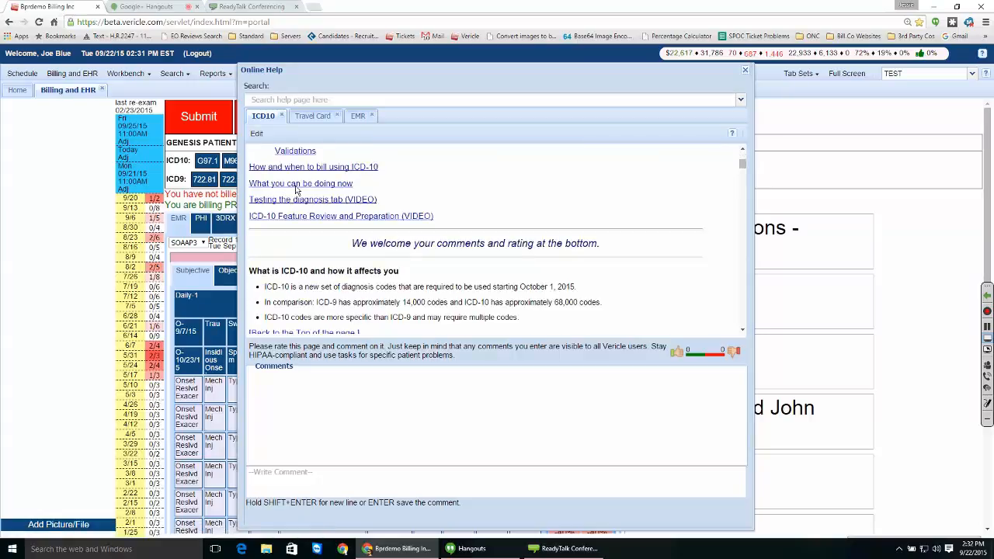
pyautogui.scroll(-10, 296, 189)
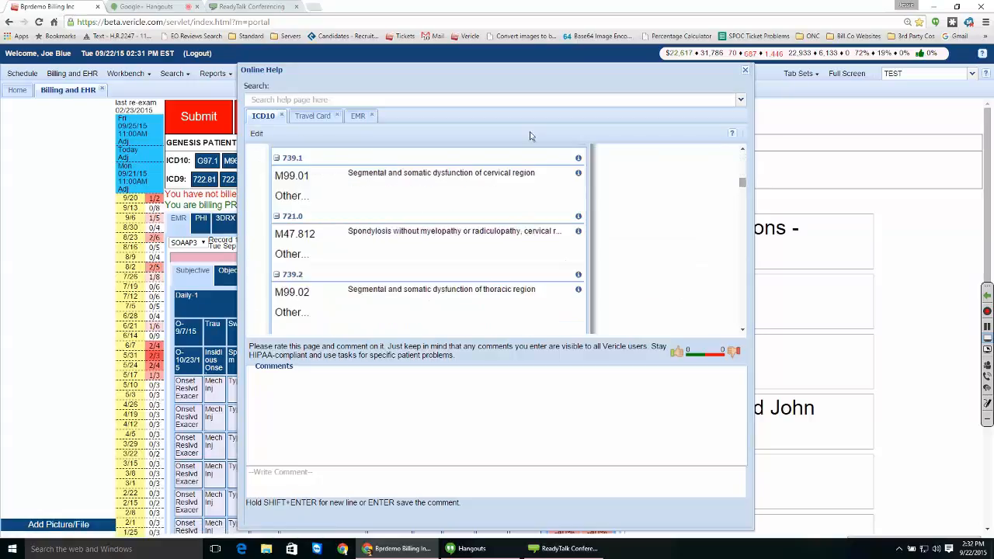
pyautogui.scroll(-15, 536, 155)
pyautogui.scroll(-2, 545, 230)
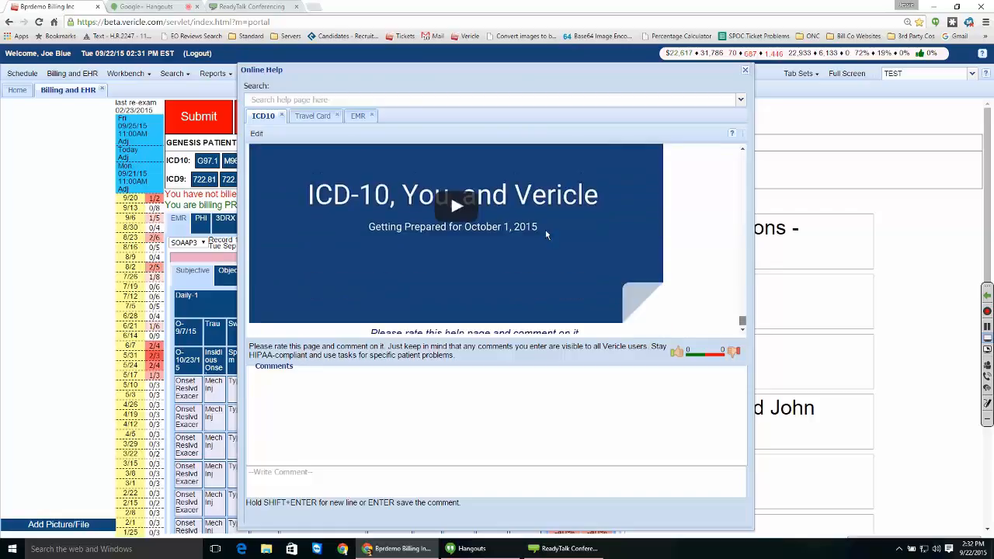
pyautogui.scroll(3, 545, 230)
pyautogui.scroll(3, 545, 230)
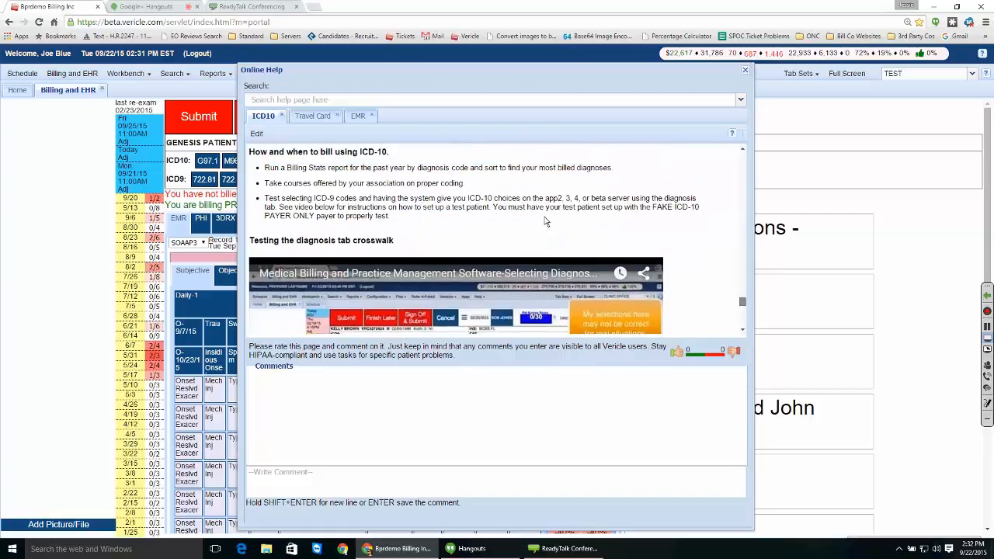
pyautogui.scroll(-3, 545, 225)
pyautogui.scroll(-2, 546, 227)
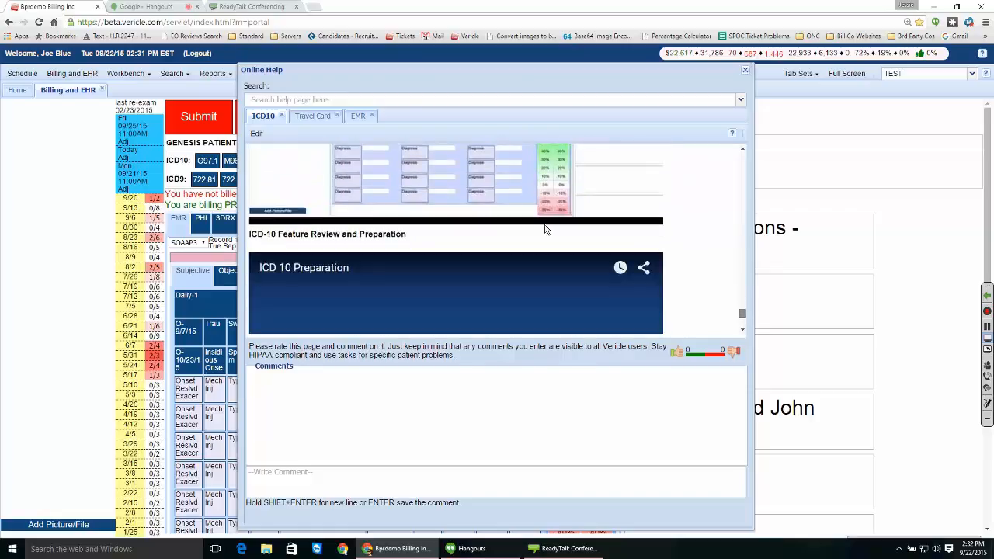
pyautogui.scroll(-2, 545, 230)
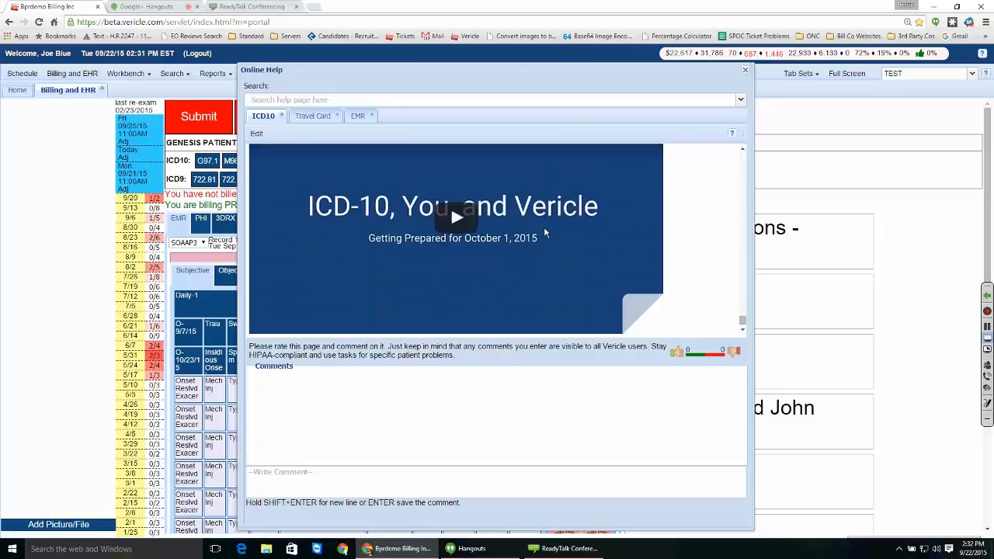
pyautogui.click(533, 55)
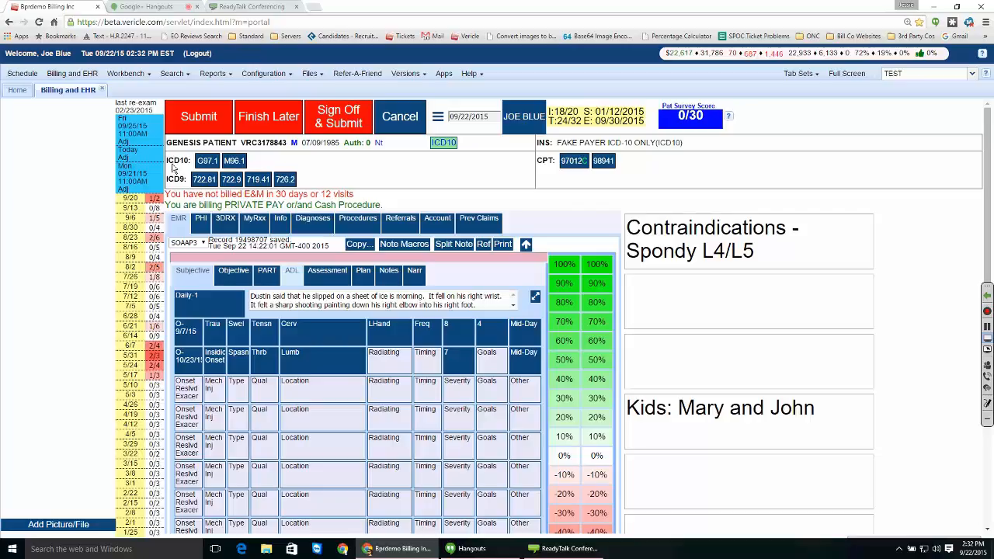
# - Add the favorite code M00.061 as the ICD10 diagnosis in the note's Assessment and save the selection
pyautogui.click(327, 270)
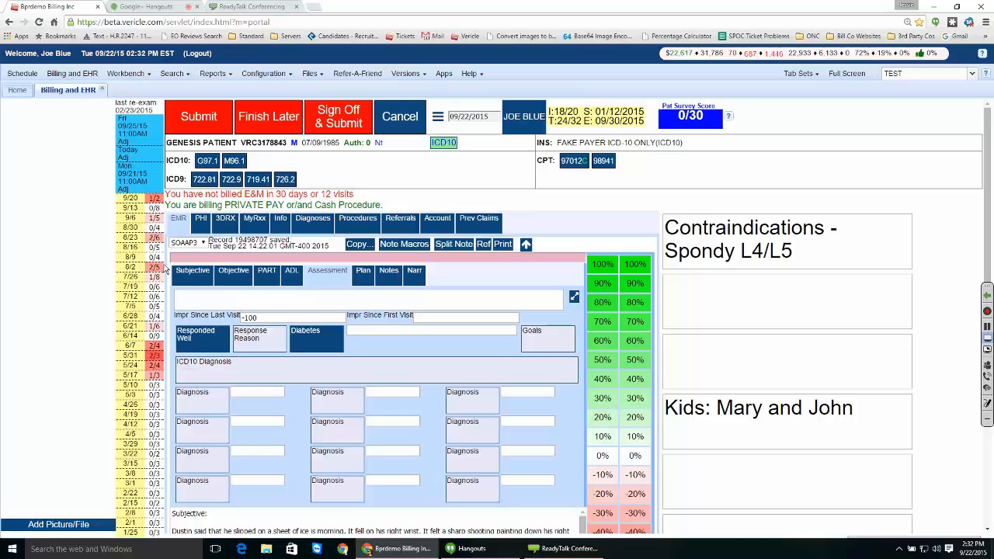
pyautogui.click(194, 364)
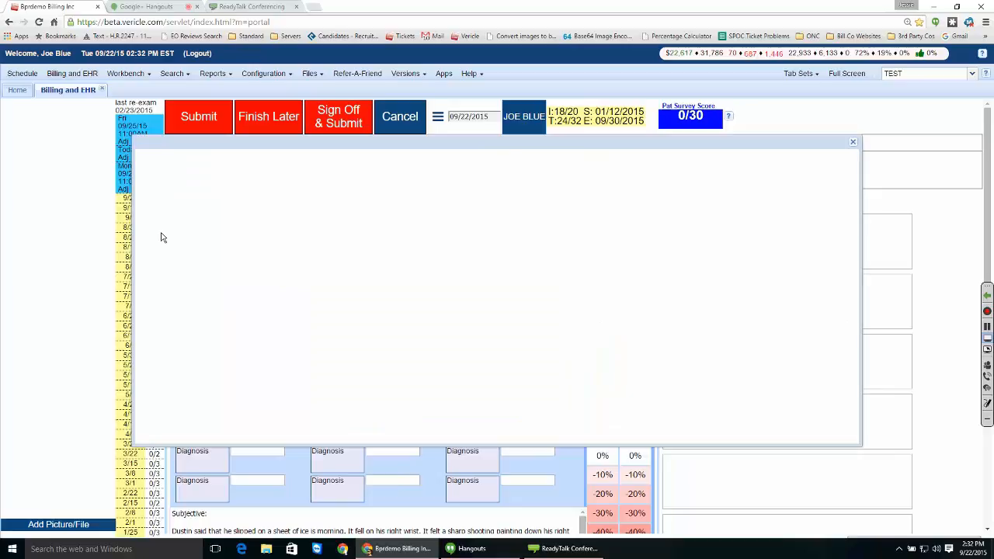
pyautogui.click(329, 344)
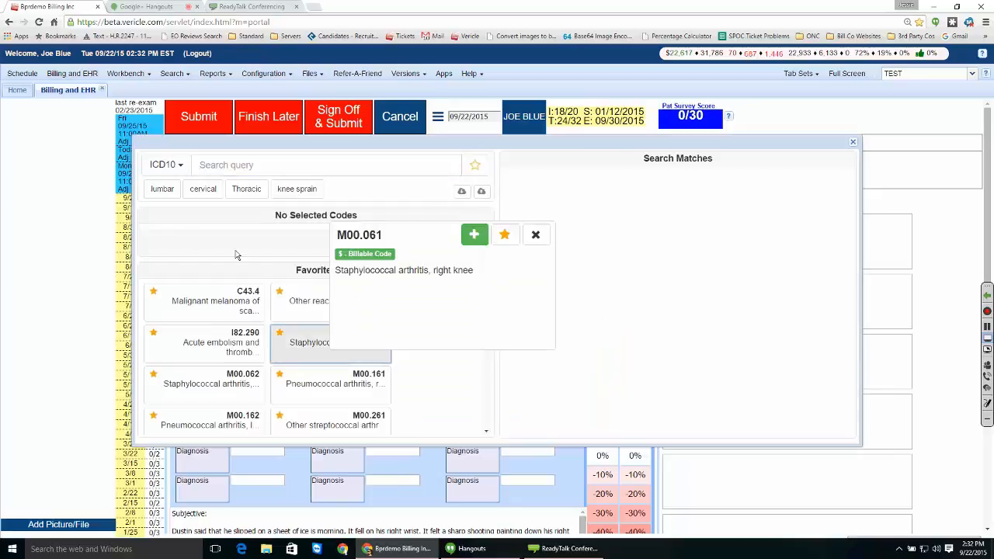
pyautogui.click(473, 233)
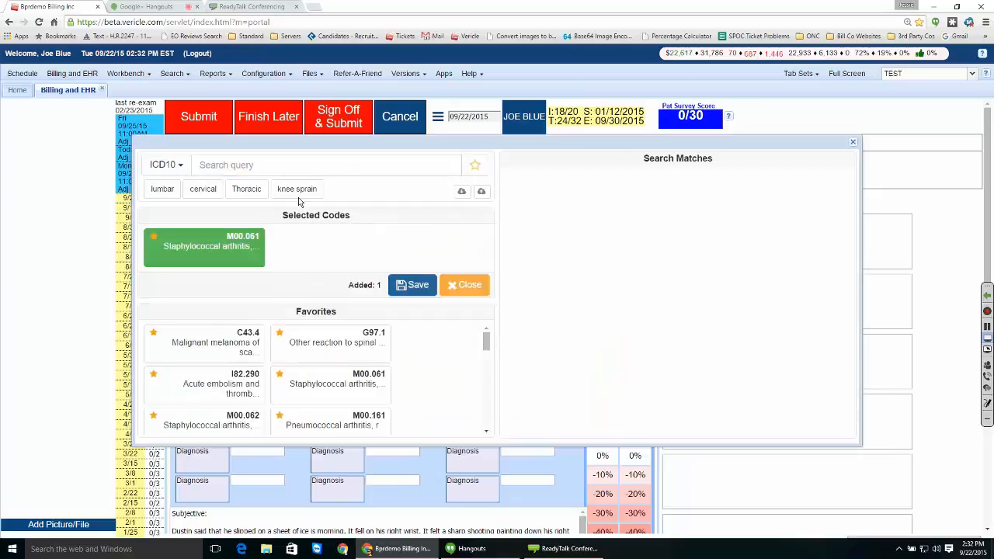
pyautogui.click(412, 285)
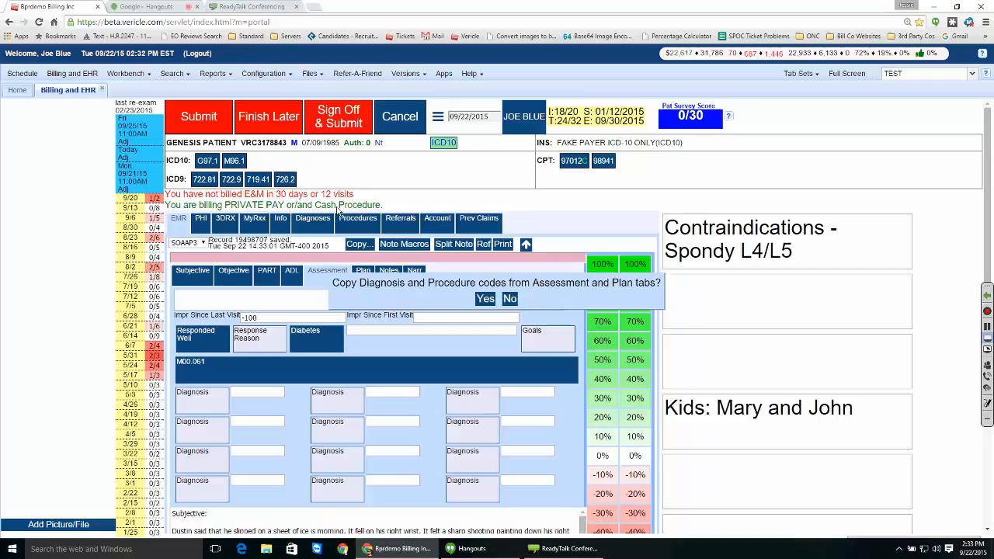
# - Accept copying the diagnosis and procedure codes from Assessment and Plan into the visit, and review its selected ICD10 codes
pyautogui.click(485, 299)
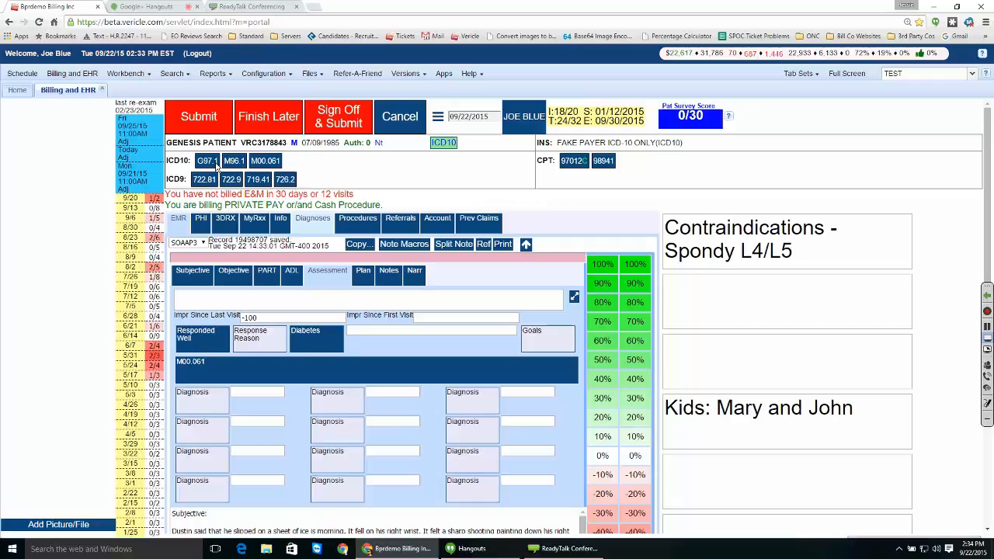
pyautogui.click(216, 166)
pyautogui.scroll(-2, 249, 230)
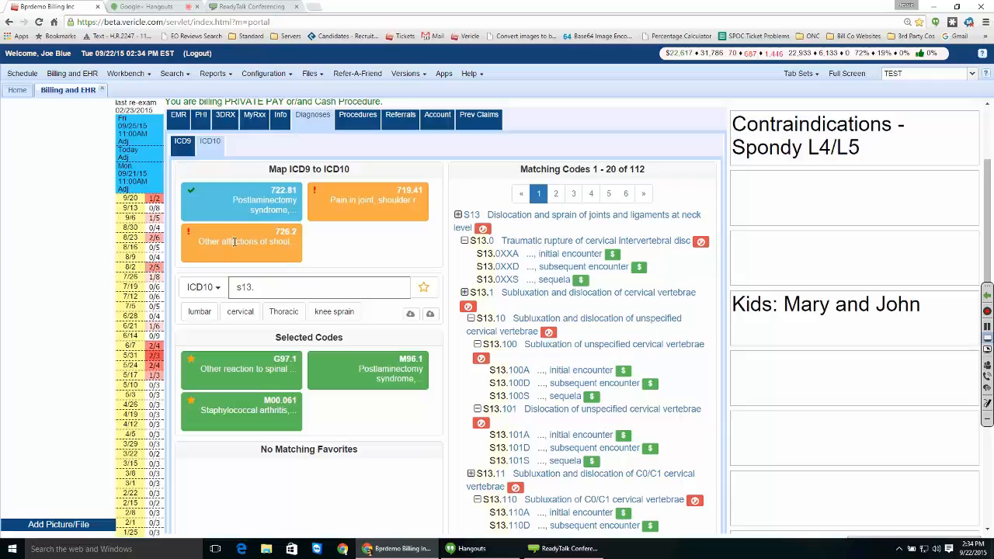
pyautogui.scroll(2, 159, 97)
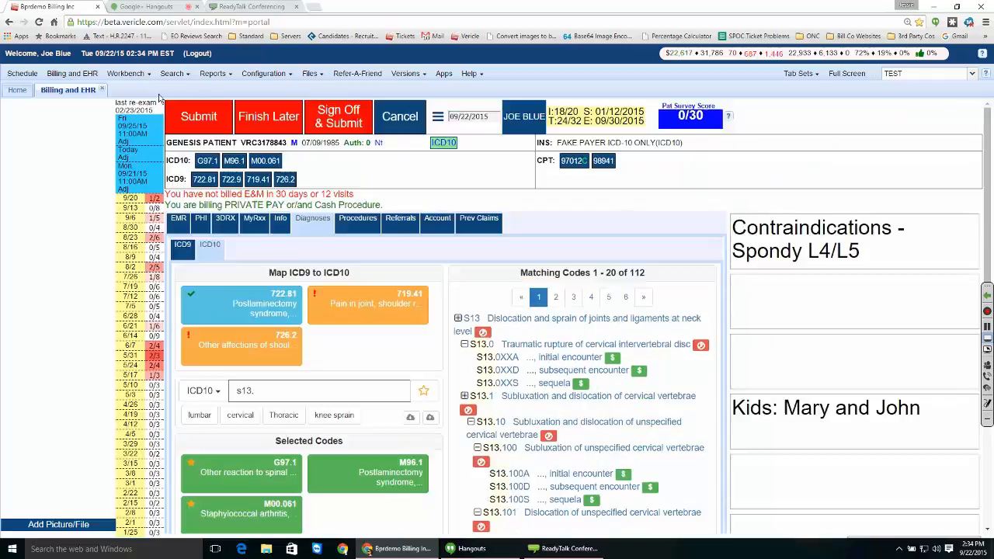
# - Highlight the FAKE PAYER ICD-10 ONLY insurance name in the visit header
pyautogui.moveTo(117, 117); pyautogui.dragTo(123, 122)
pyautogui.click(125, 122)
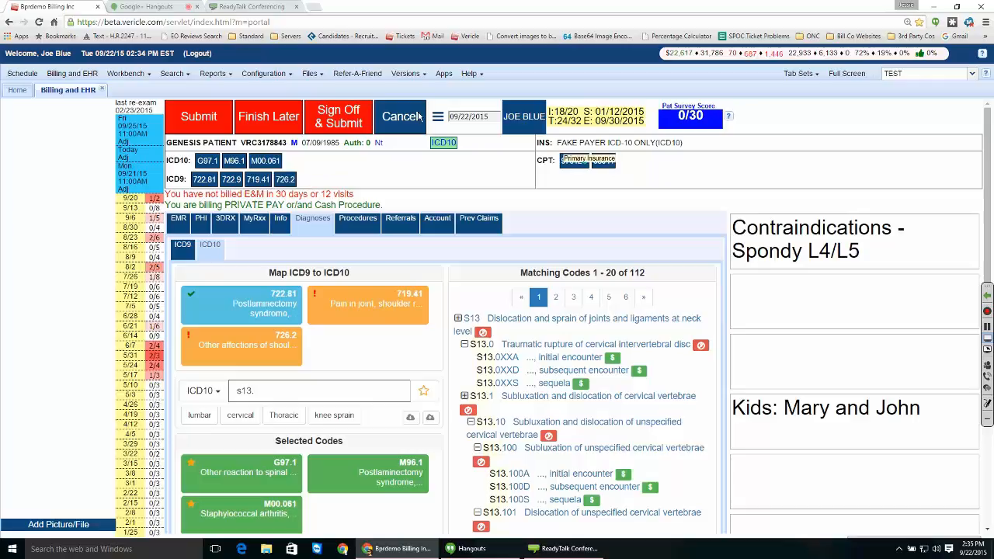
pyautogui.moveTo(557, 143); pyautogui.dragTo(685, 143)
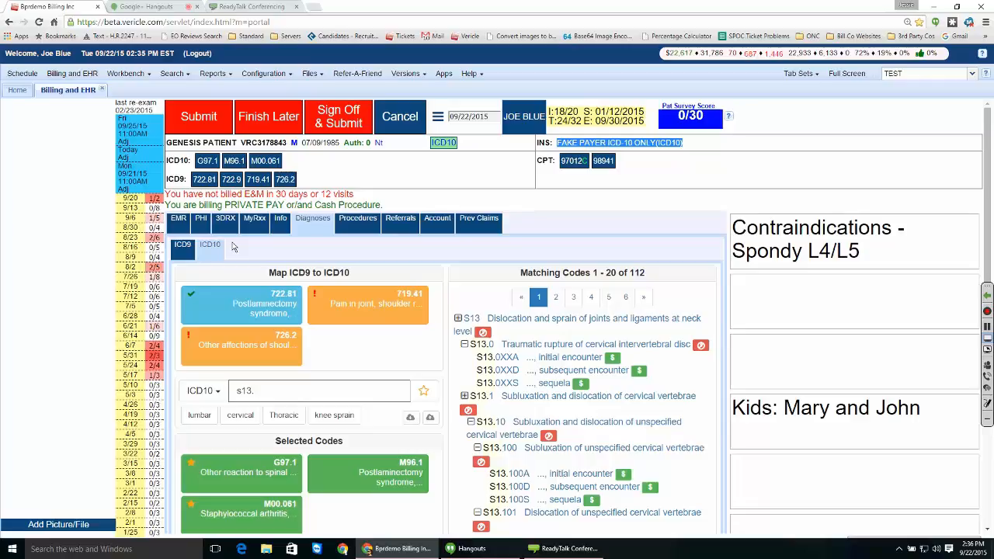
# - View the available ICD10 mappings for ICD9 code 719.41, close them, and look over the matching S13 codes
pyautogui.click(351, 308)
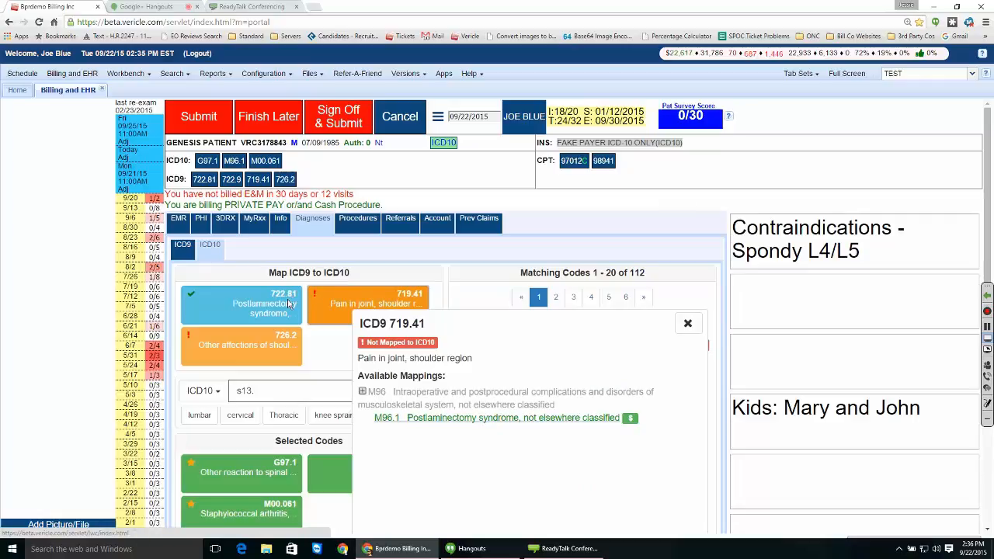
pyautogui.click(688, 323)
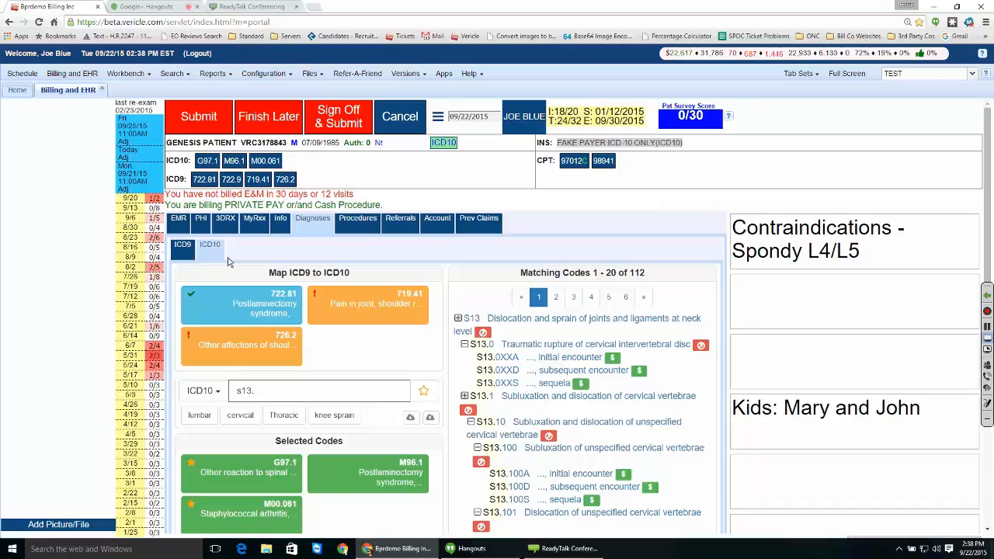
pyautogui.scroll(-1, 344, 277)
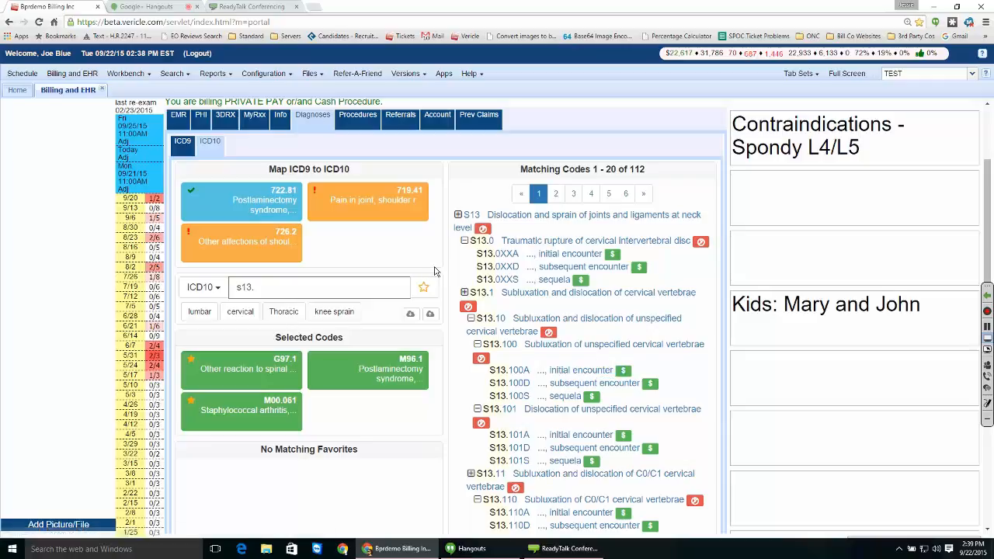
pyautogui.moveTo(633, 371); pyautogui.dragTo(597, 371)
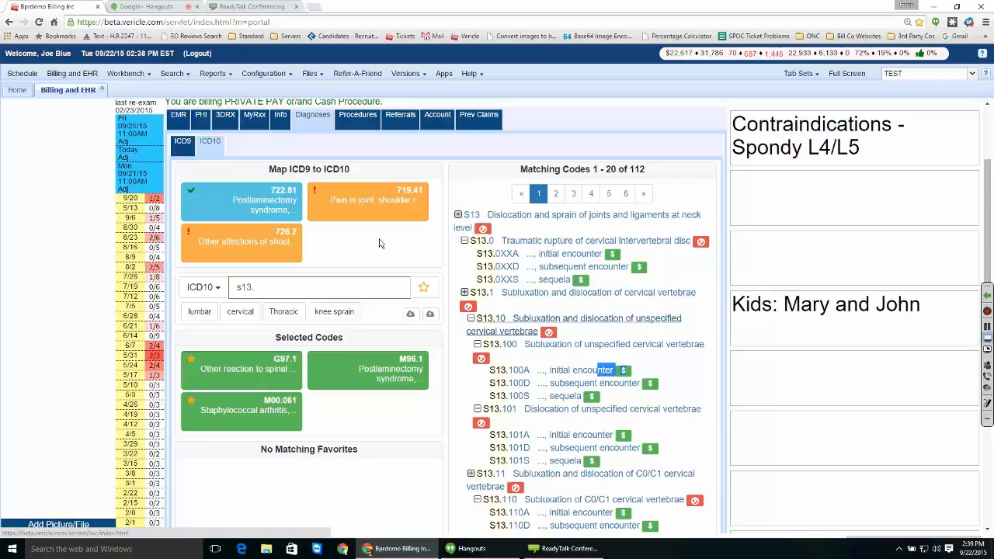
pyautogui.click(439, 263)
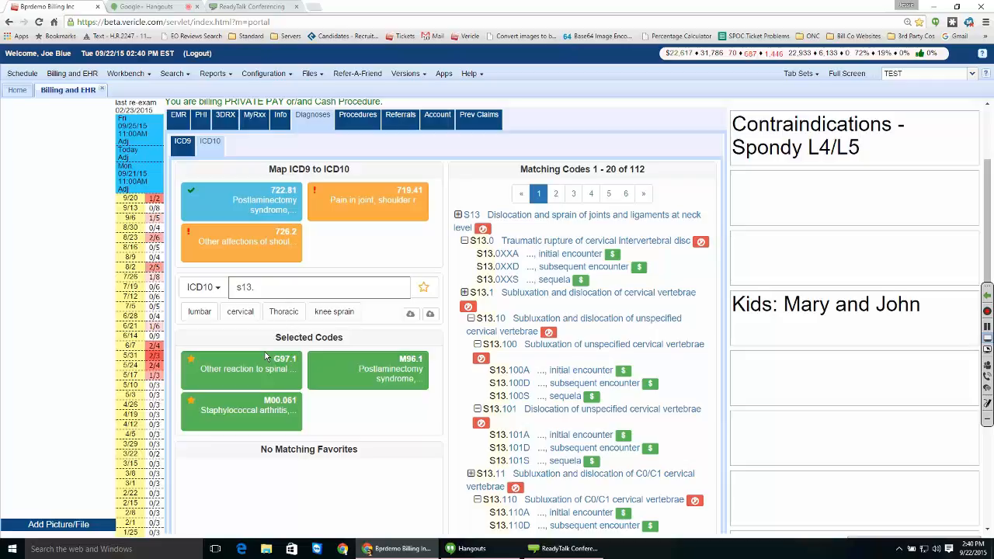
pyautogui.scroll(2, 273, 312)
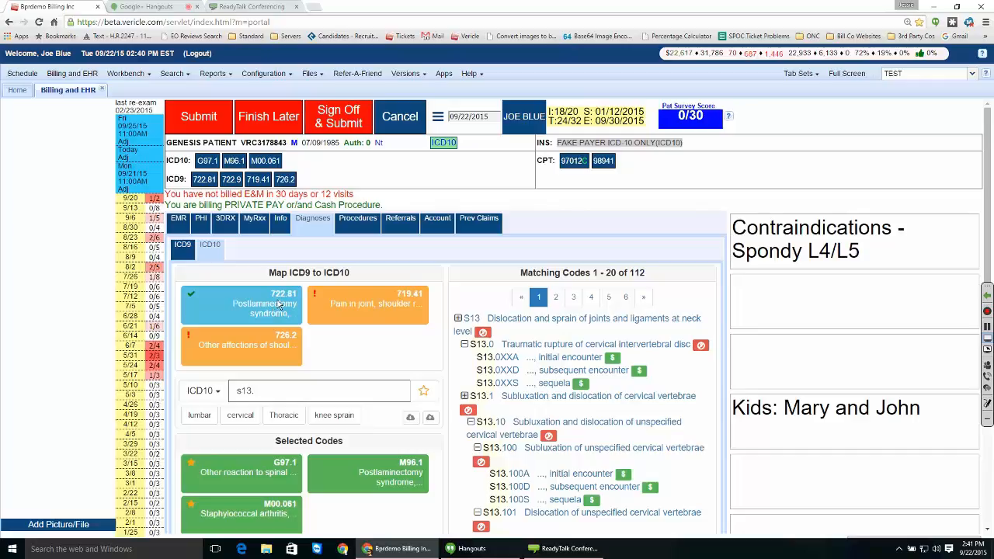
# - Show the available program versions and the "beta" part of the web address, and close the list without switching
pyautogui.click(406, 73)
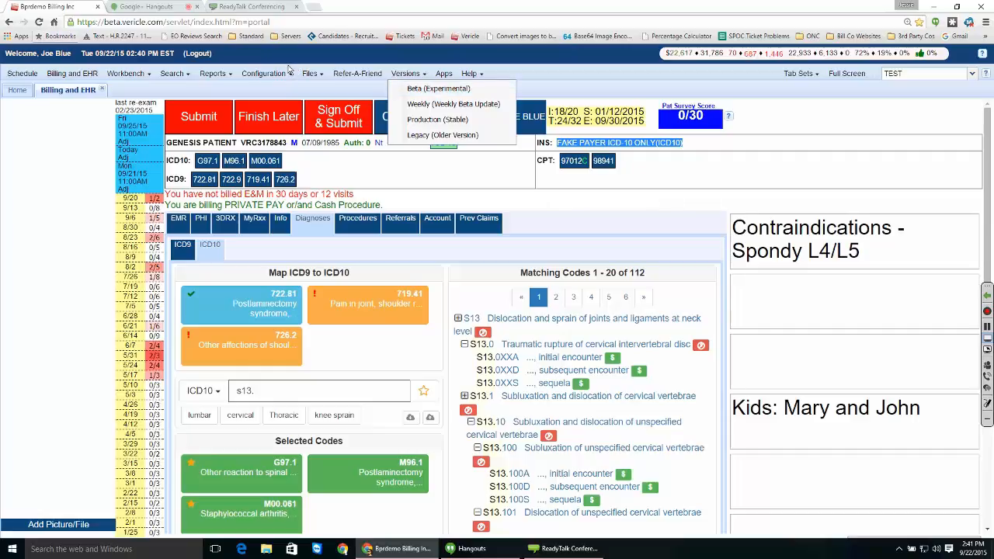
pyautogui.doubleClick(113, 22)
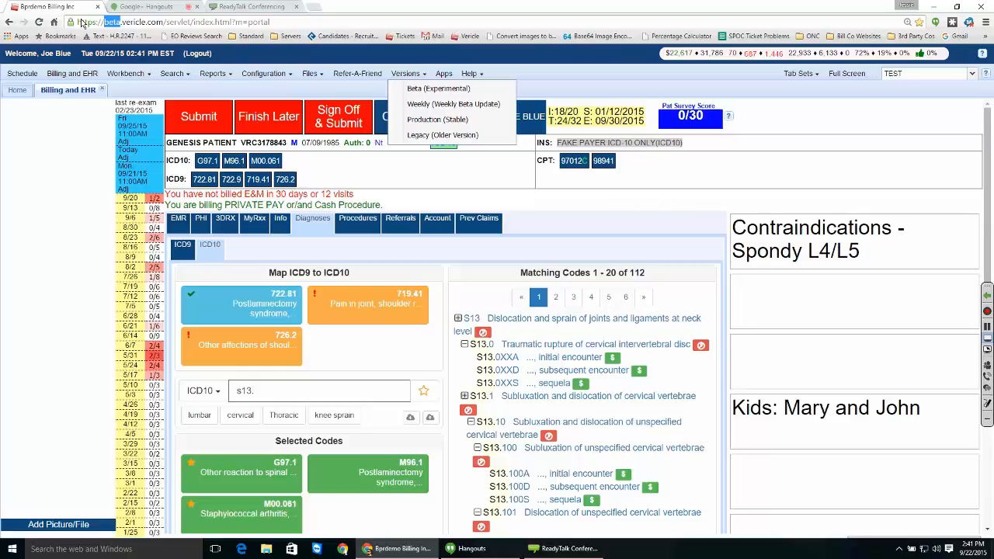
pyautogui.click(300, 49)
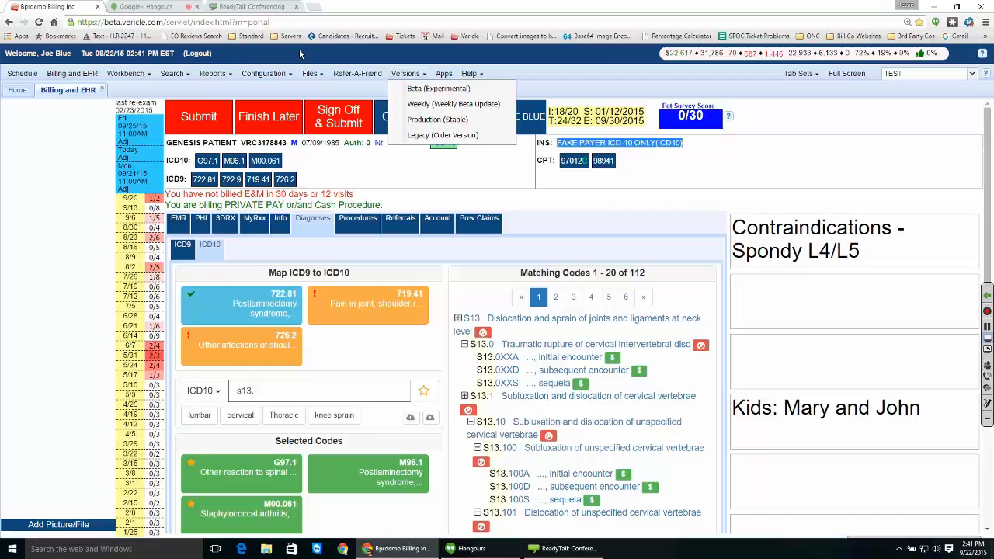
pyautogui.click(305, 172)
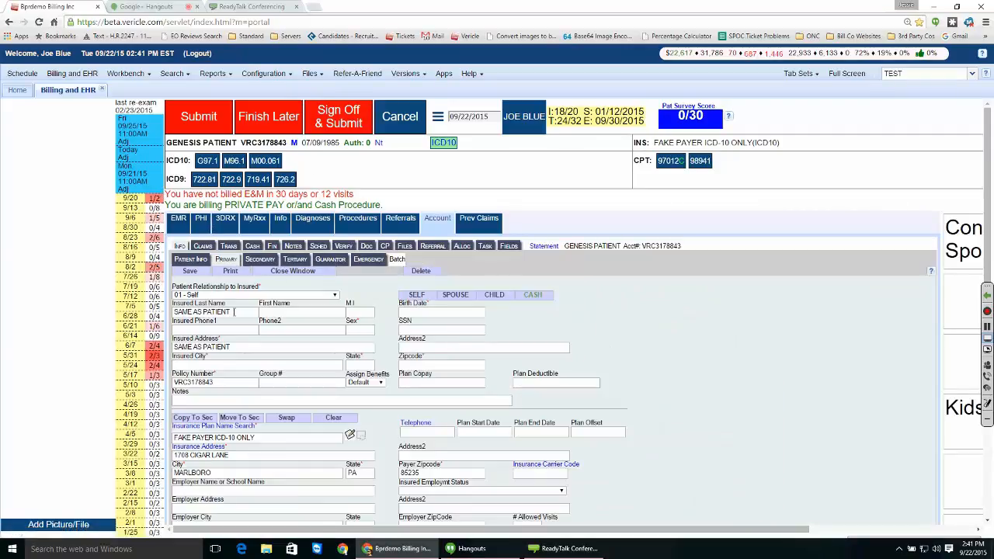
# - Search the patient's primary insurance plan name for "fake", and return to the Assessment in the EMR note
pyautogui.write('f')
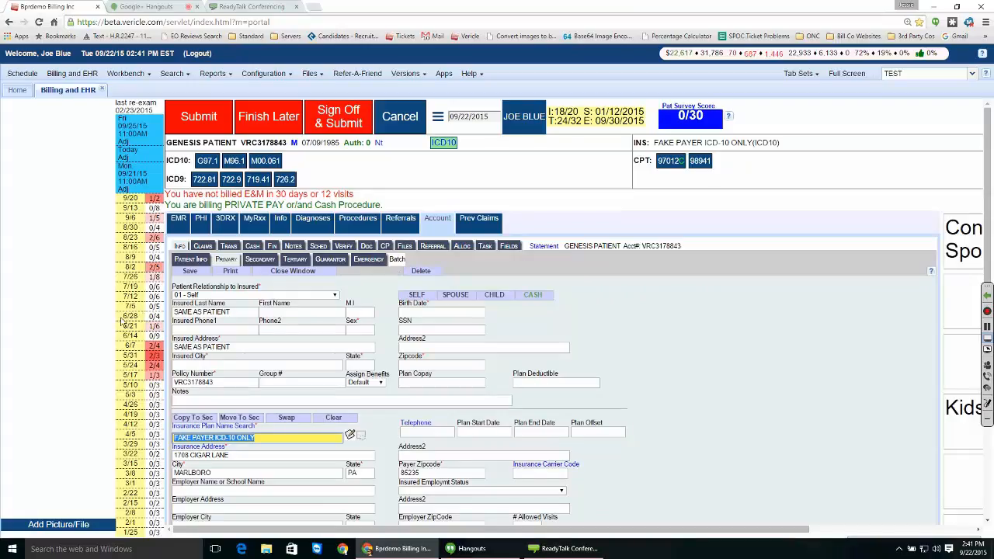
pyautogui.write('ake')
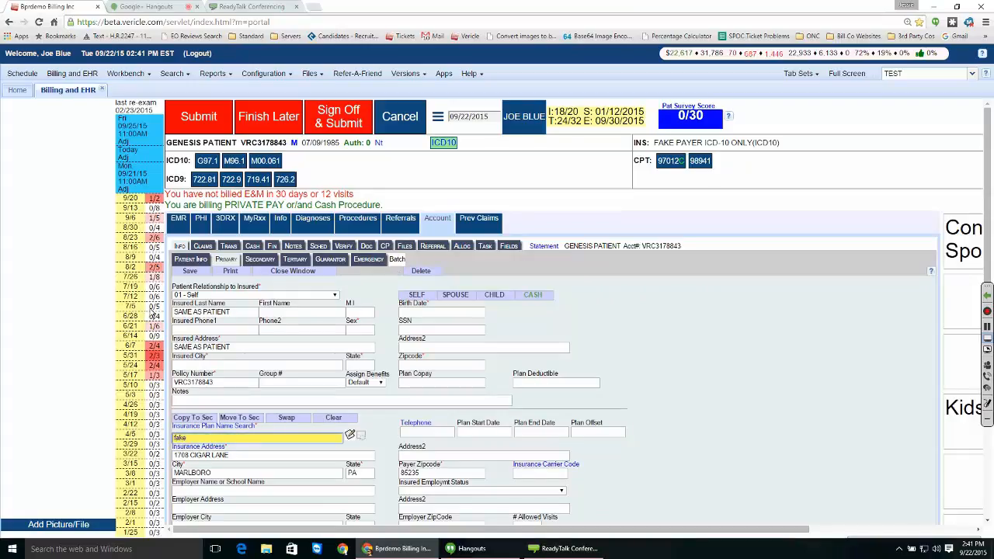
pyautogui.press('Tab')
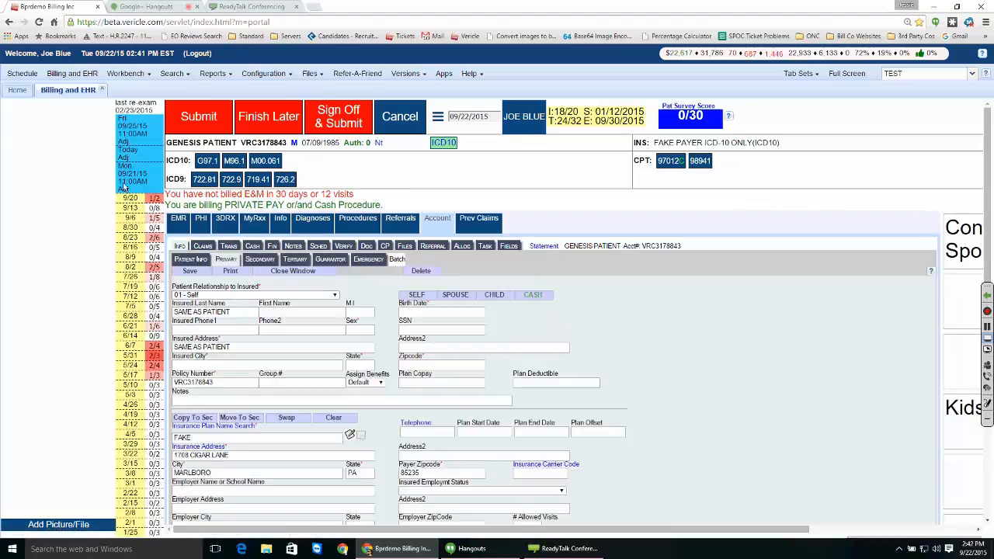
pyautogui.click(178, 219)
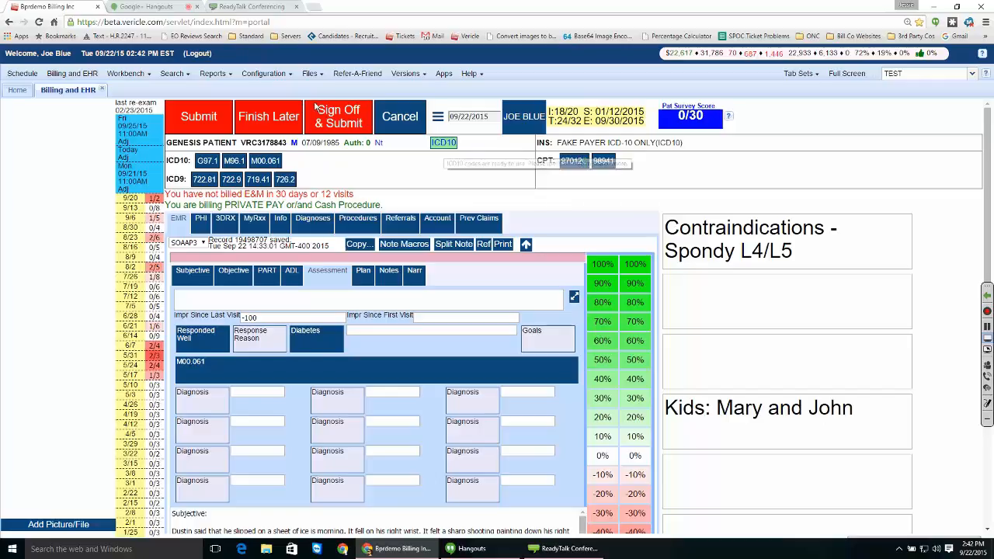
# - View the available ICD10 mappings for ICD9 code 719.41 in the visit's diagnoses, and close them without mapping
pyautogui.moveTo(121, 106); pyautogui.dragTo(136, 115)
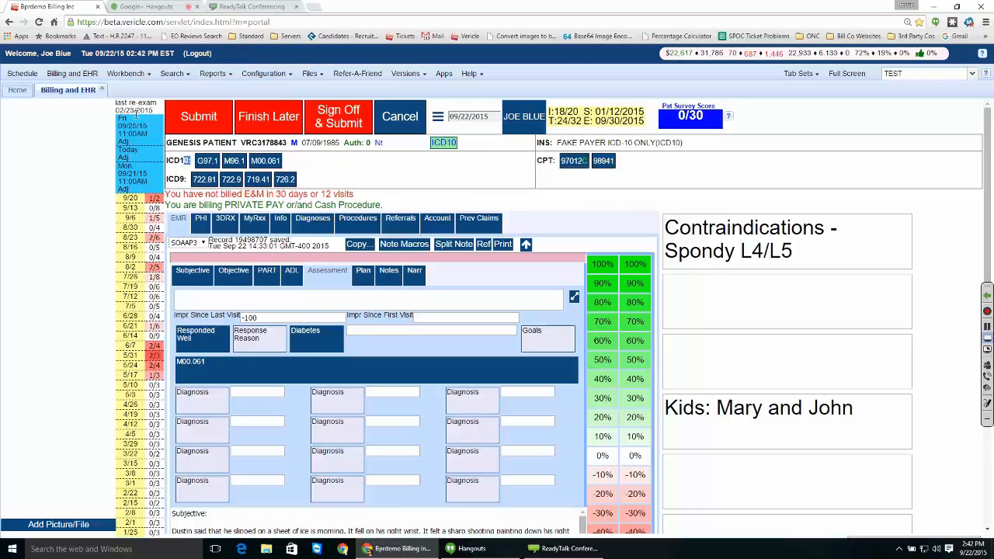
pyautogui.click(320, 110)
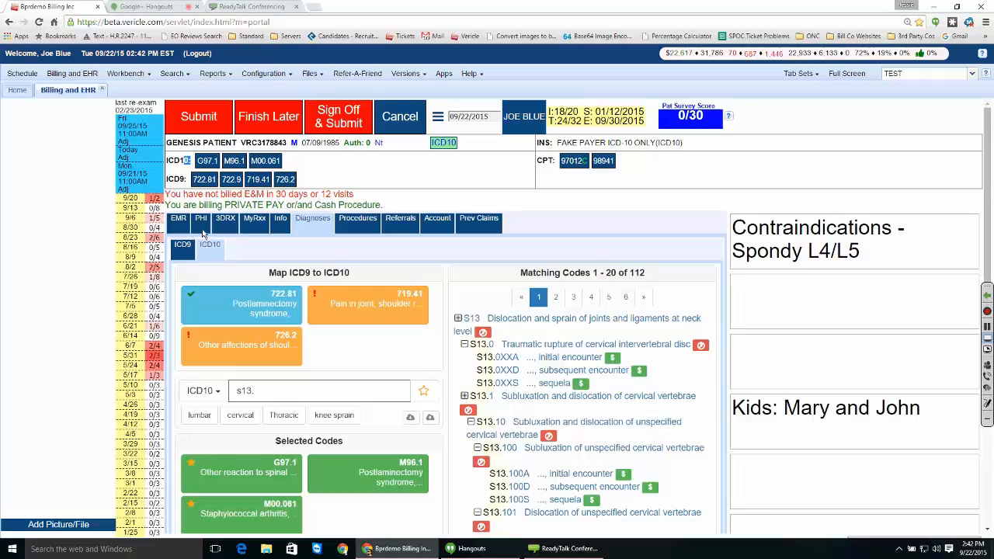
pyautogui.scroll(-1, 203, 234)
pyautogui.click(351, 253)
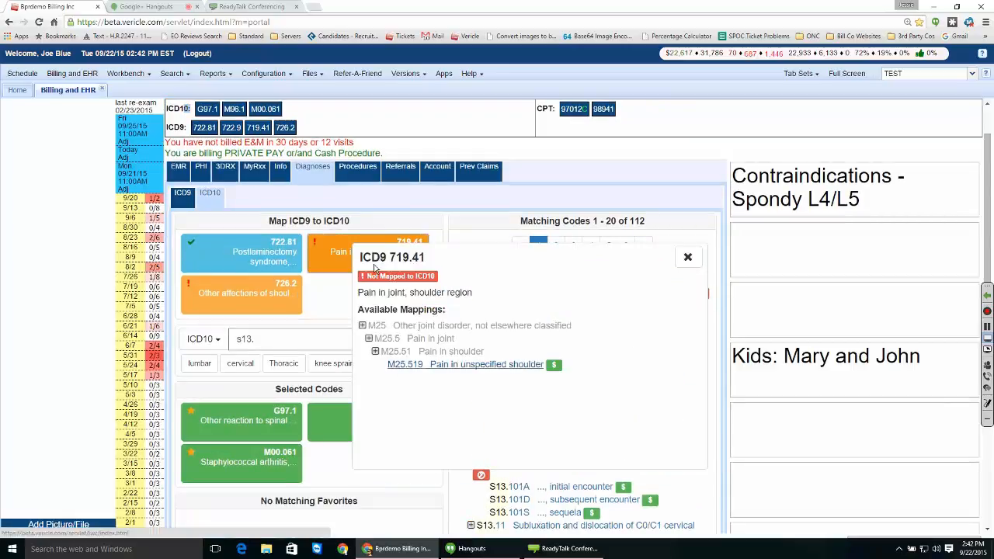
pyautogui.click(497, 190)
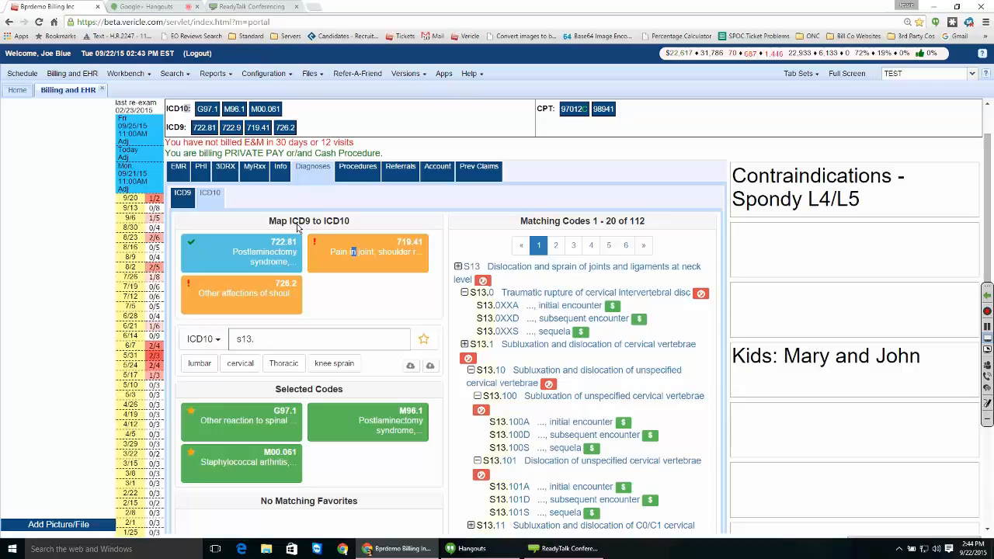
pyautogui.scroll(1, 297, 226)
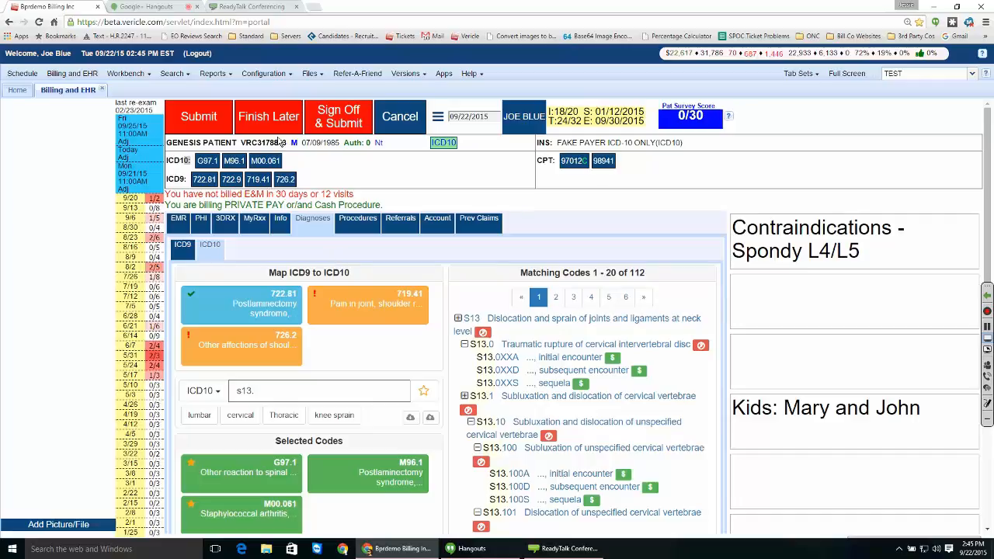
# - Highlight the unbilled E&M warning and the "(ICD10)" label after the insurance name in the visit header
pyautogui.moveTo(215, 194); pyautogui.dragTo(161, 144)
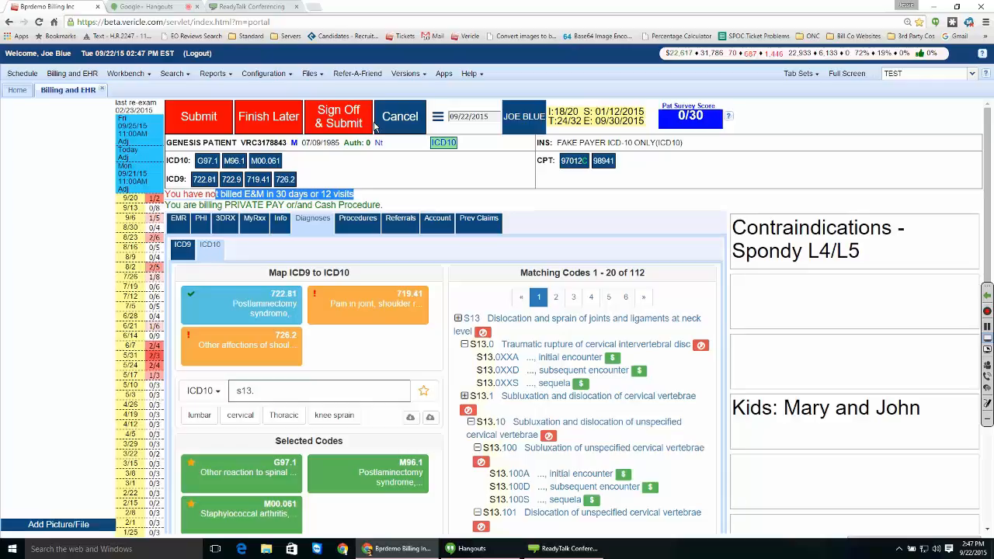
pyautogui.moveTo(683, 143); pyautogui.dragTo(656, 143)
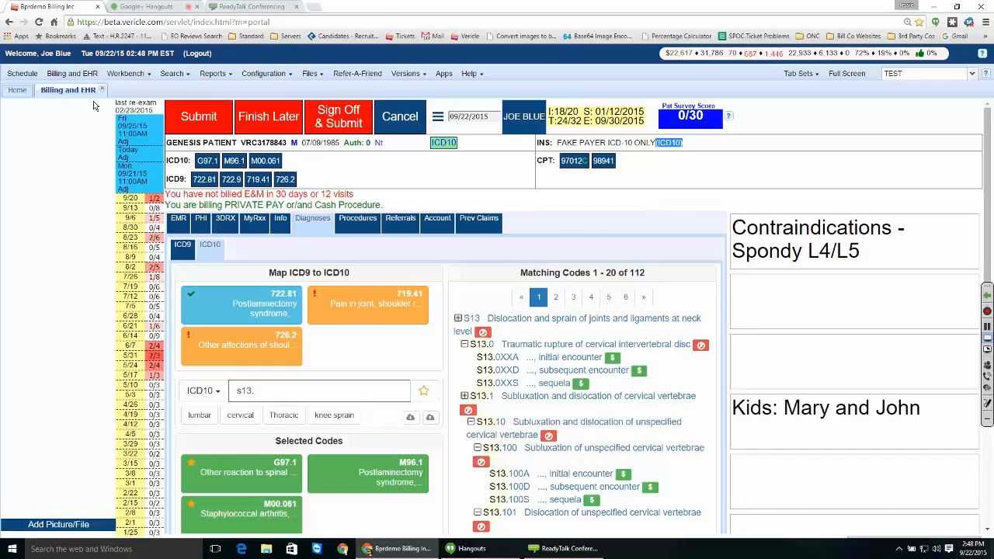
# - Open the ICD10 help page from the home page's Messages and Alerts, show its ICD-10 Feature Review and Preparation video, and close the help
pyautogui.click(17, 90)
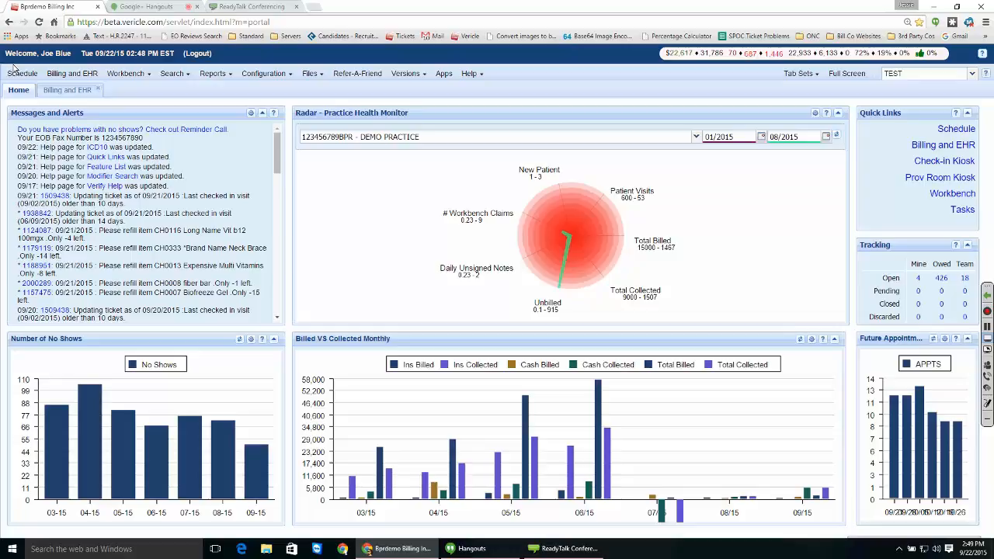
pyautogui.moveTo(53, 85); pyautogui.dragTo(12, 87)
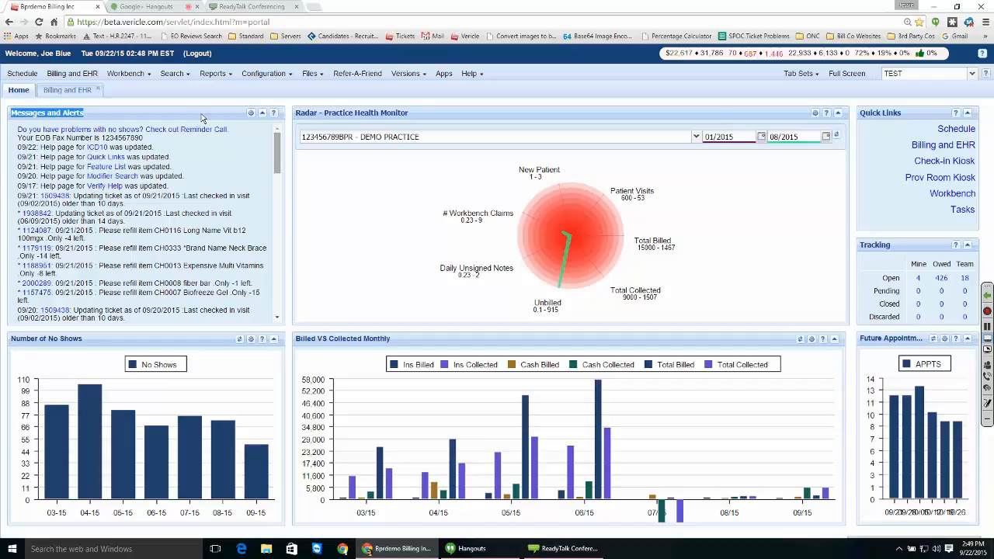
pyautogui.click(97, 76)
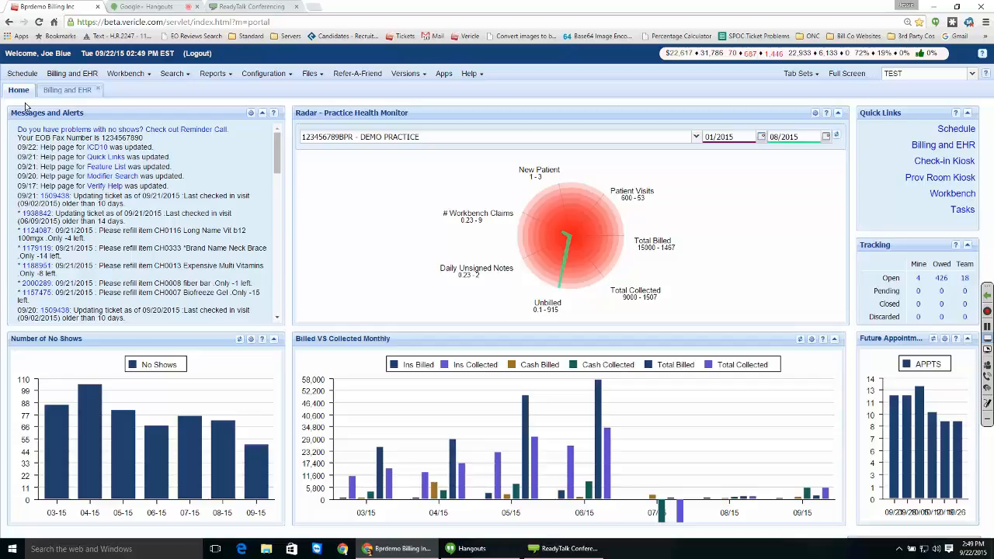
pyautogui.click(97, 148)
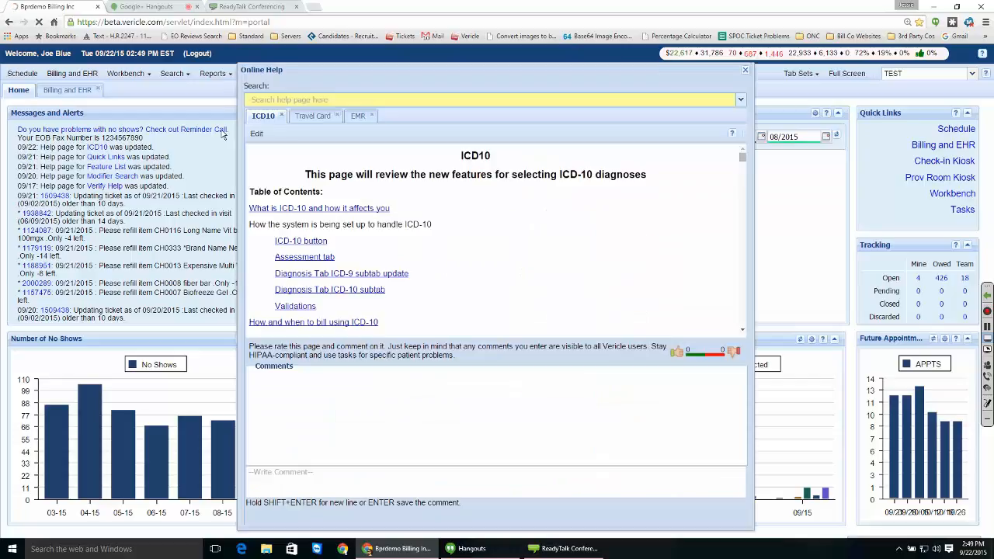
pyautogui.scroll(-2, 299, 148)
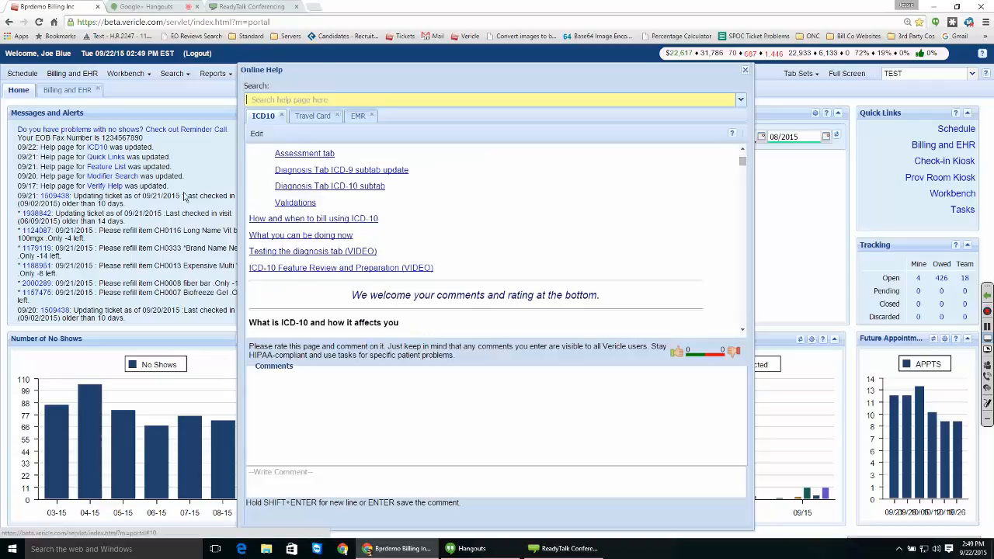
pyautogui.click(342, 267)
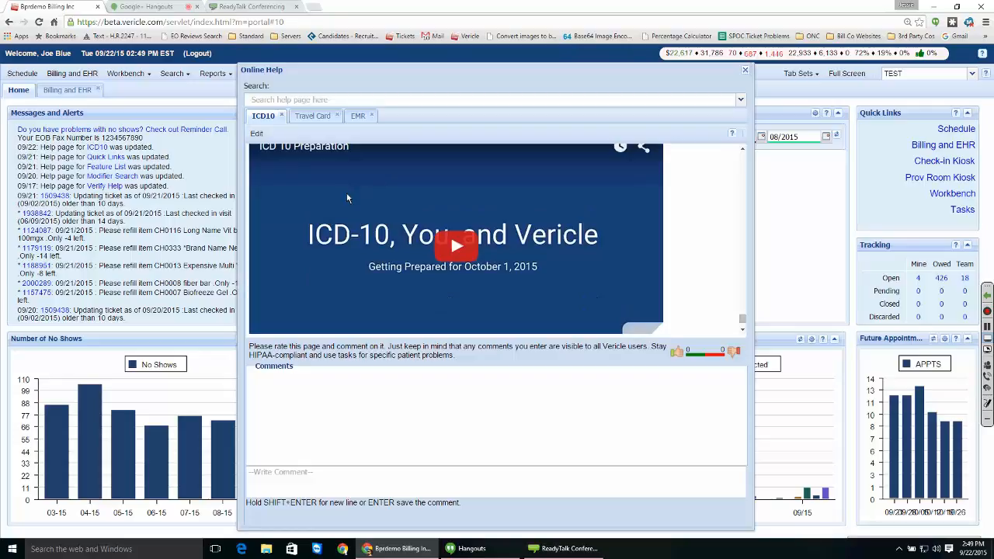
pyautogui.click(536, 55)
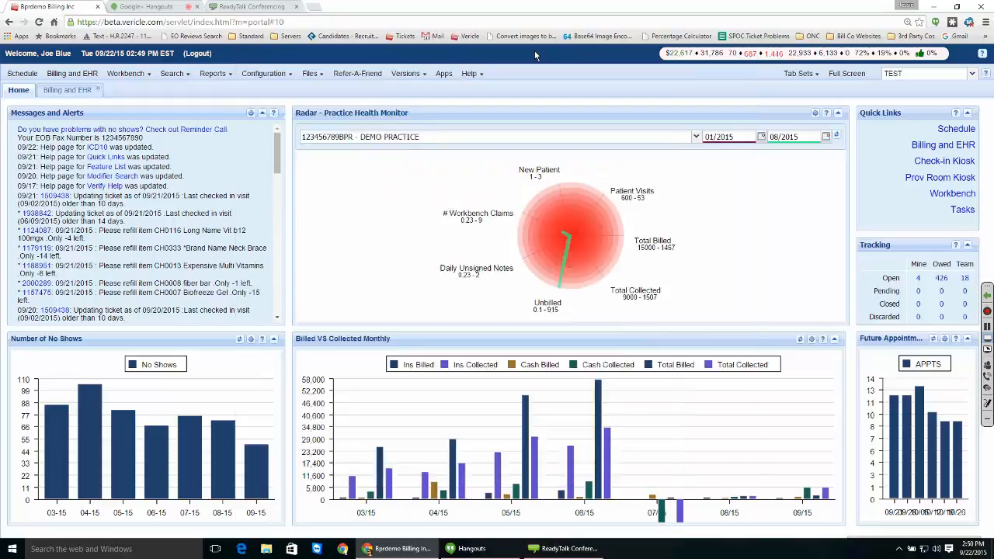
# - Look over the home page dashboard and return to the test patient's Billing and EHR visit
pyautogui.scroll(-5, 200, 123)
pyautogui.scroll(5, 200, 123)
pyautogui.click(67, 90)
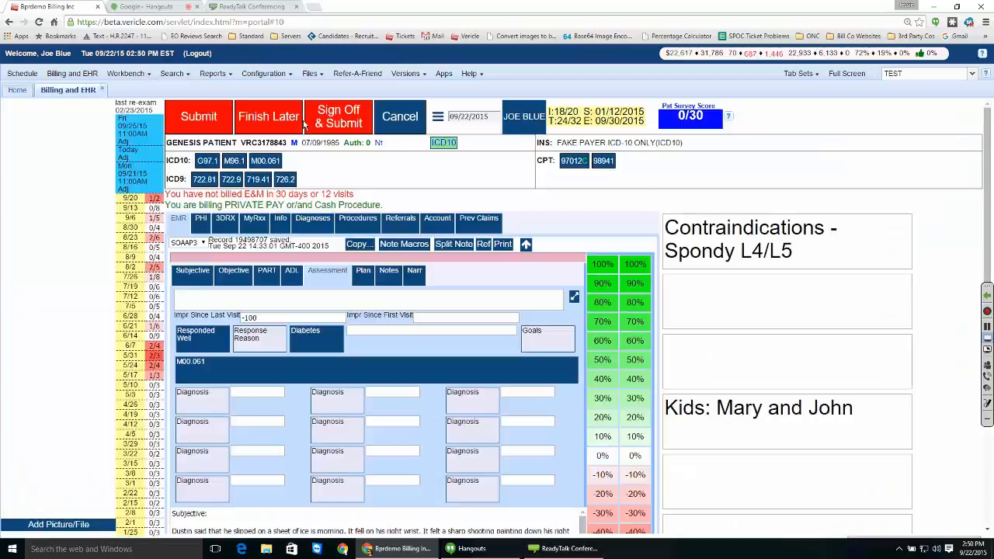